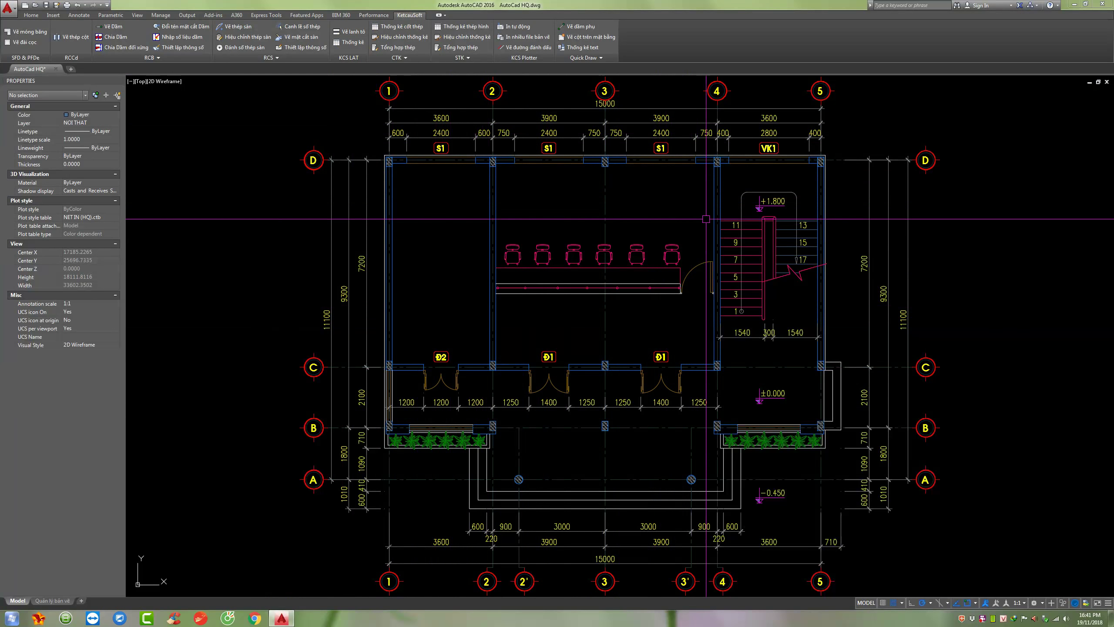
Pan and zoom the floor plan to frame the working area.
{"action": "middle_click_drag", "start_coordinate": [652, 226], "coordinate": [538, 215]}
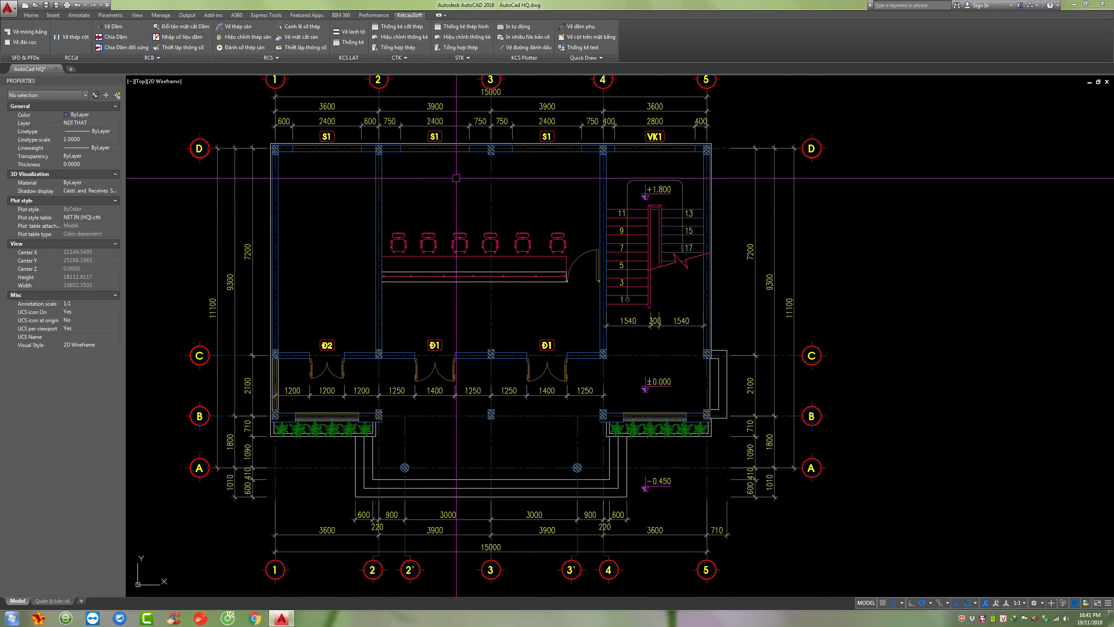
{"action": "middle_click_drag", "start_coordinate": [371, 181], "coordinate": [437, 215]}
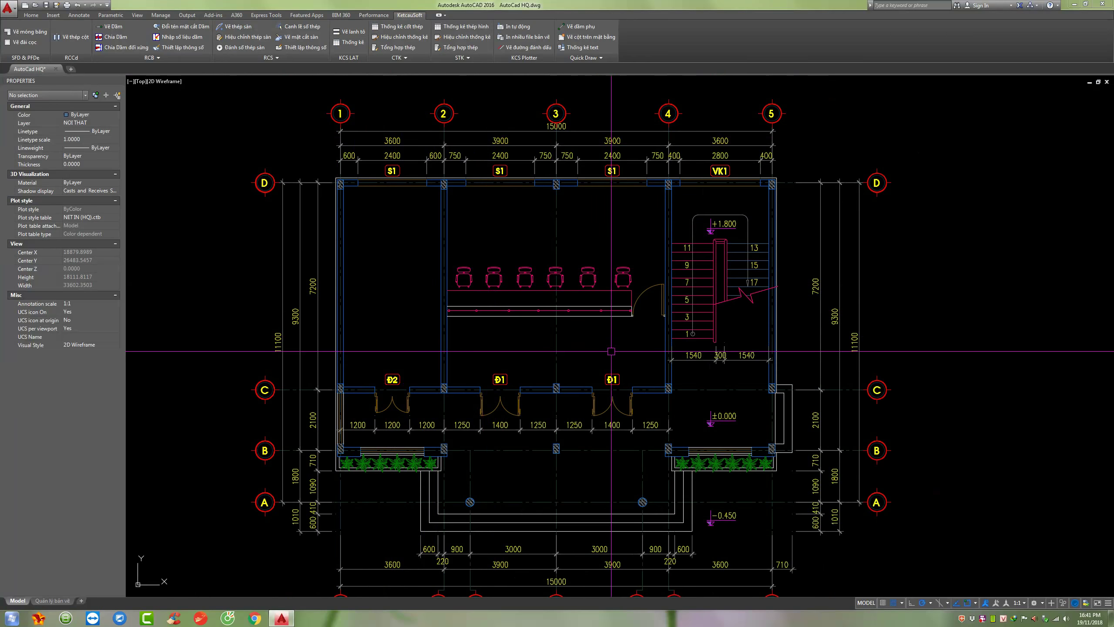
{"action": "middle_click_drag", "start_coordinate": [600, 348], "coordinate": [540, 310]}
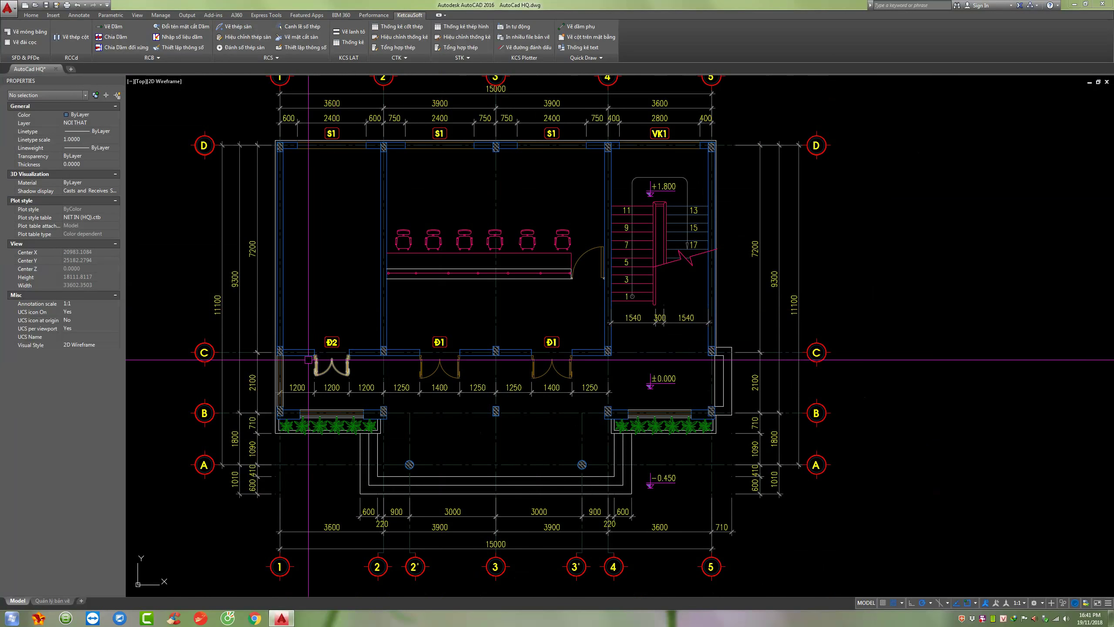
{"action": "scroll", "coordinate": [311, 351], "scroll_direction": "up", "scroll_amount": 4}
{"action": "scroll", "coordinate": [311, 351], "scroll_direction": "down", "scroll_amount": 3}
{"action": "scroll", "coordinate": [350, 344], "scroll_direction": "down", "scroll_amount": 2}
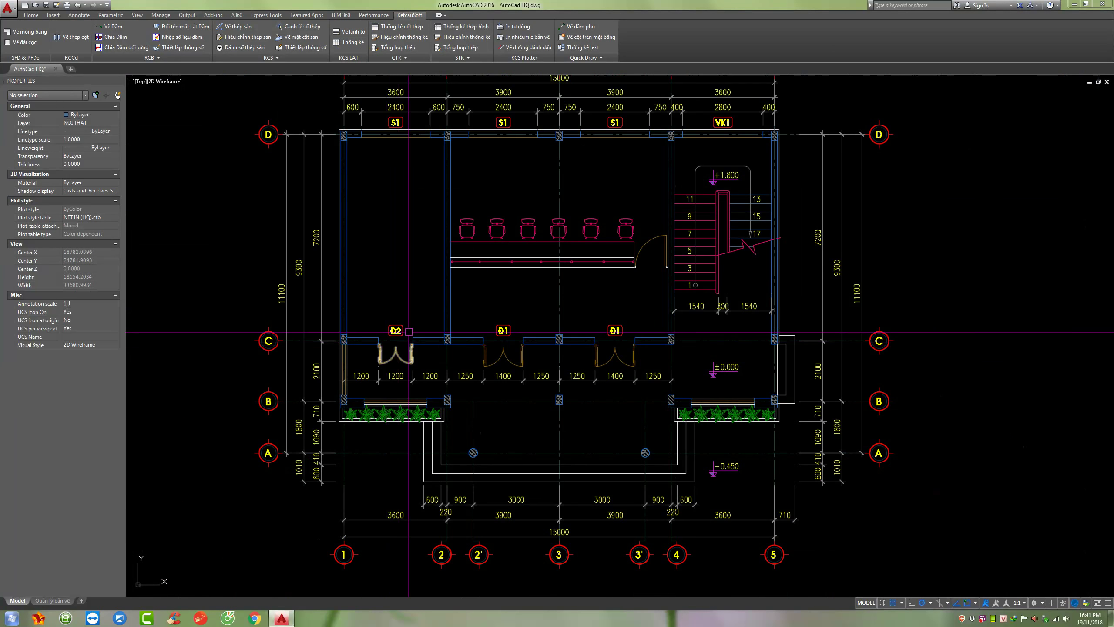
{"action": "scroll", "coordinate": [400, 337], "scroll_direction": "down", "scroll_amount": 2}
{"action": "scroll", "coordinate": [428, 337], "scroll_direction": "up", "scroll_amount": 2}
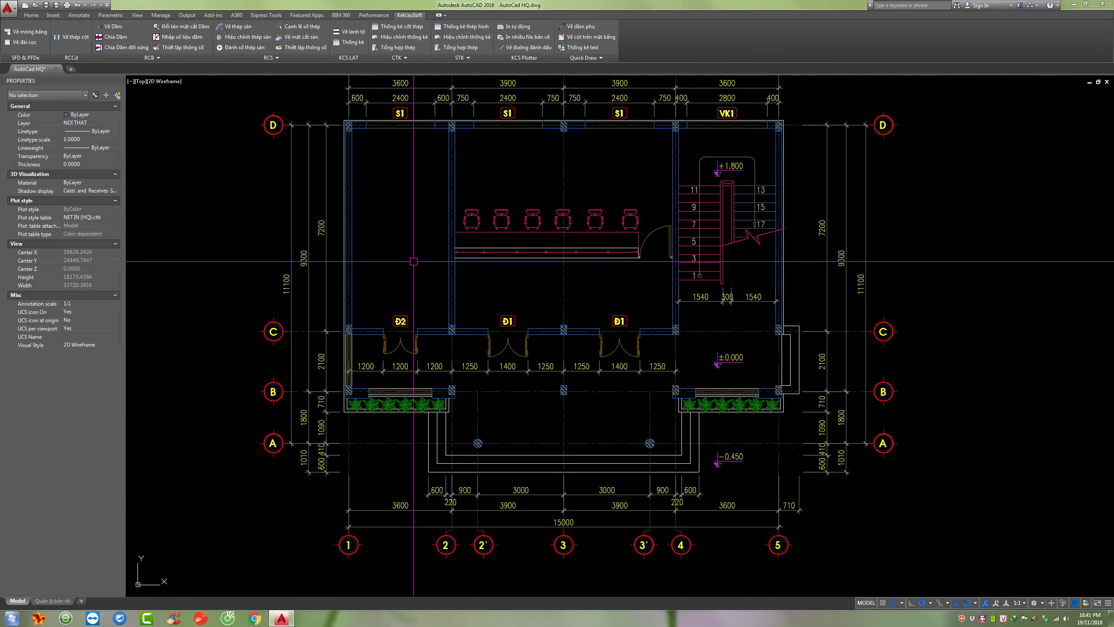
{"action": "middle_click_drag", "start_coordinate": [399, 227], "coordinate": [375, 276]}
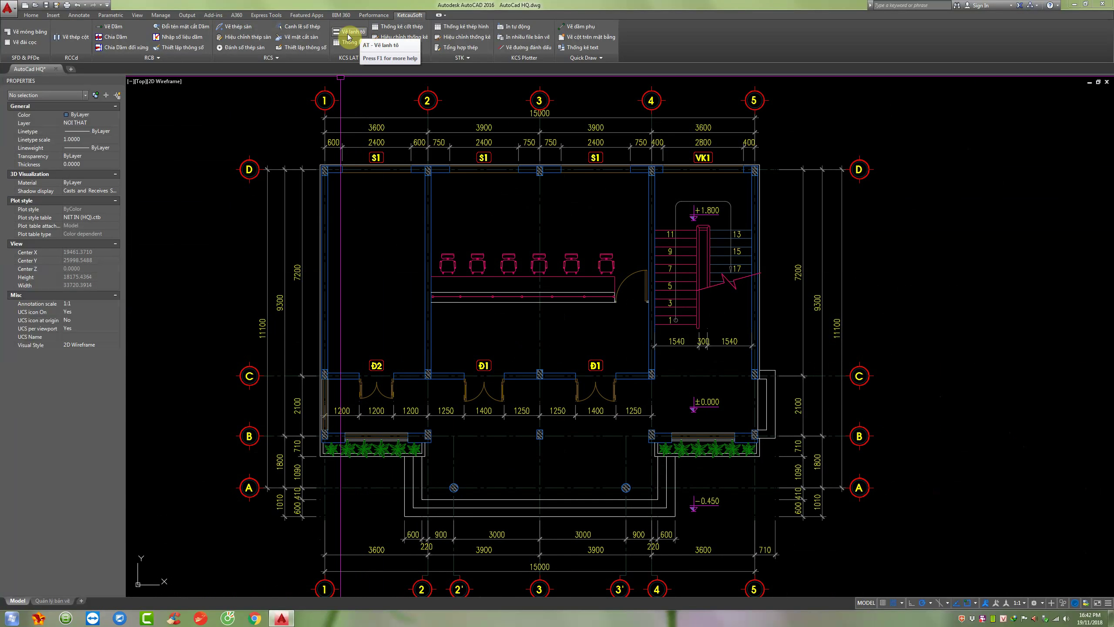
Open the LAT lintel/canopy panel with Lanh tô chosen, width 220, polyline width 50.
{"action": "left_click", "coordinate": [349, 34]}
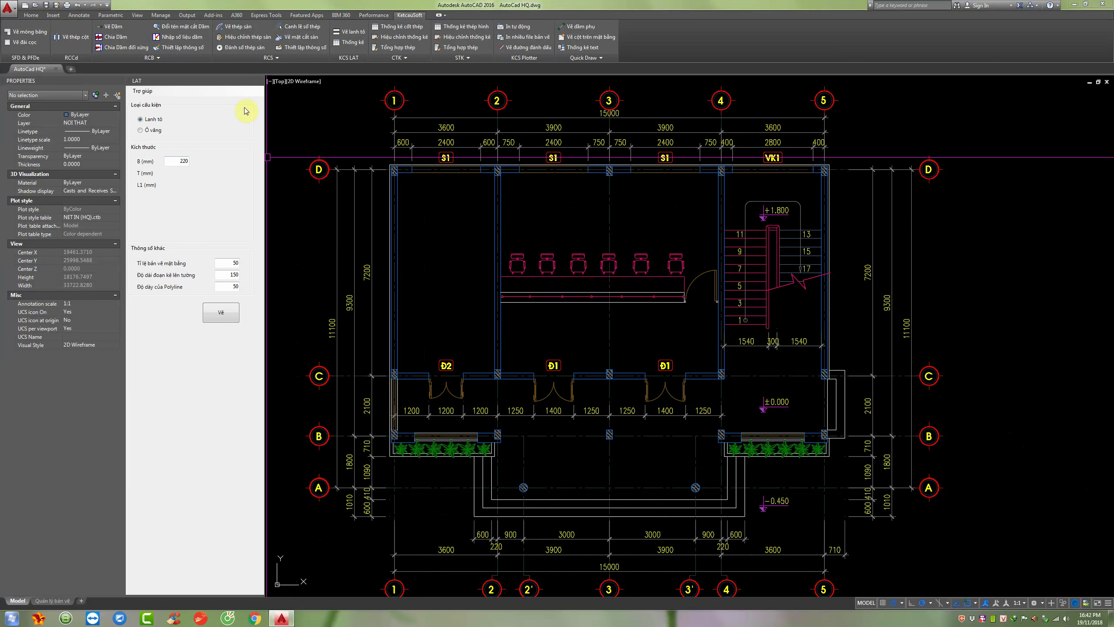
{"action": "mouse_move", "coordinate": [196, 81]}
{"action": "left_click", "coordinate": [259, 80]}
{"action": "type", "text": "AT"}
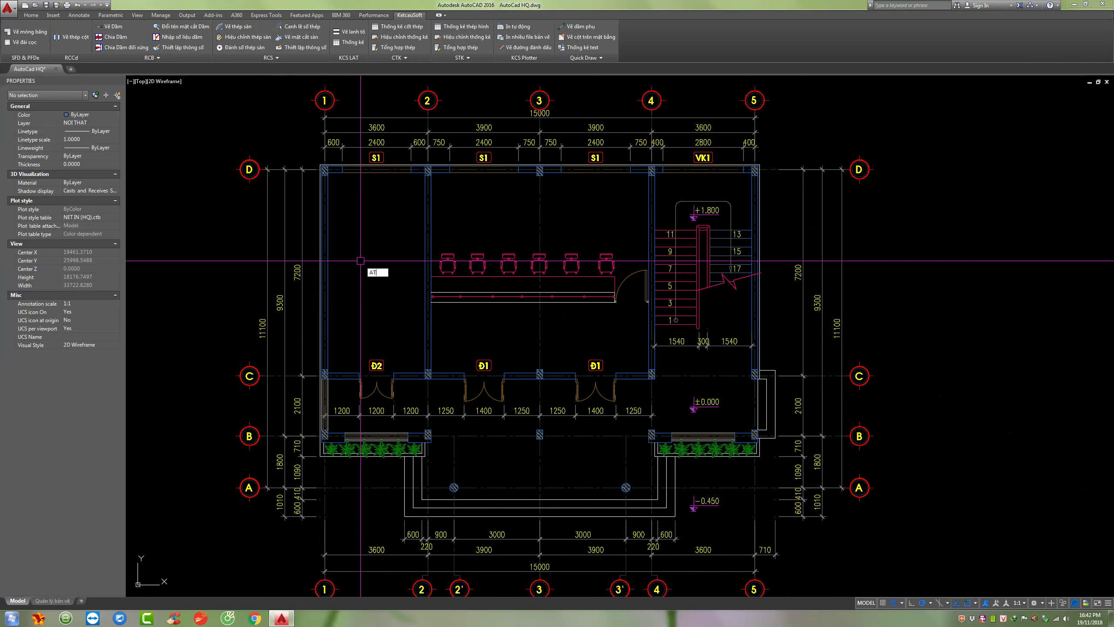
{"action": "key", "text": "Return"}
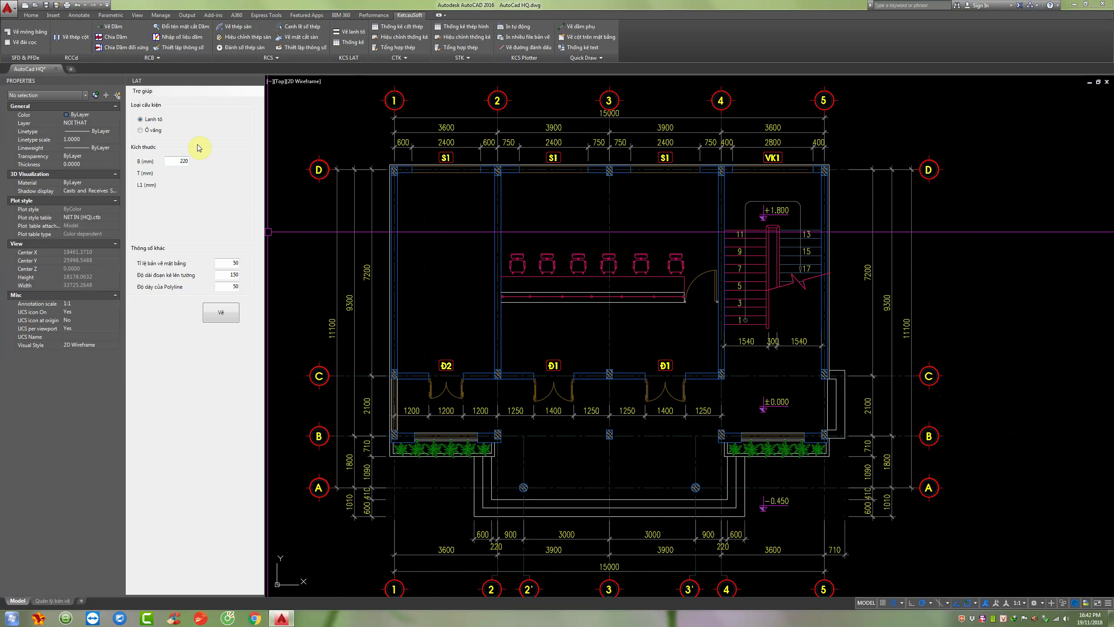
{"action": "left_click", "coordinate": [139, 119]}
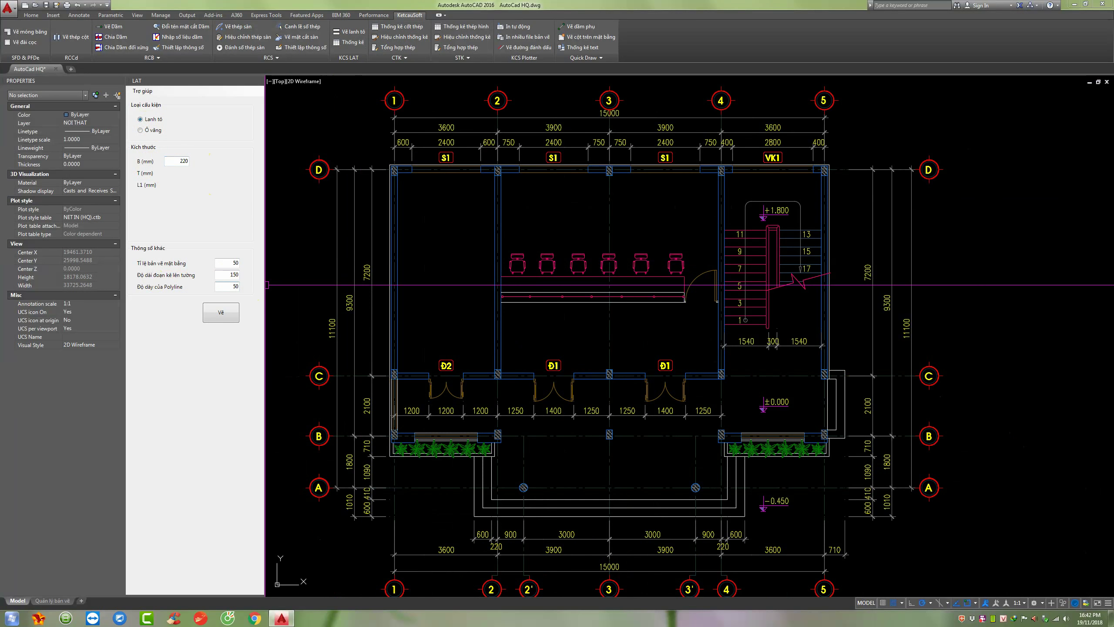
{"action": "scroll", "coordinate": [414, 165], "scroll_direction": "up", "scroll_amount": 4}
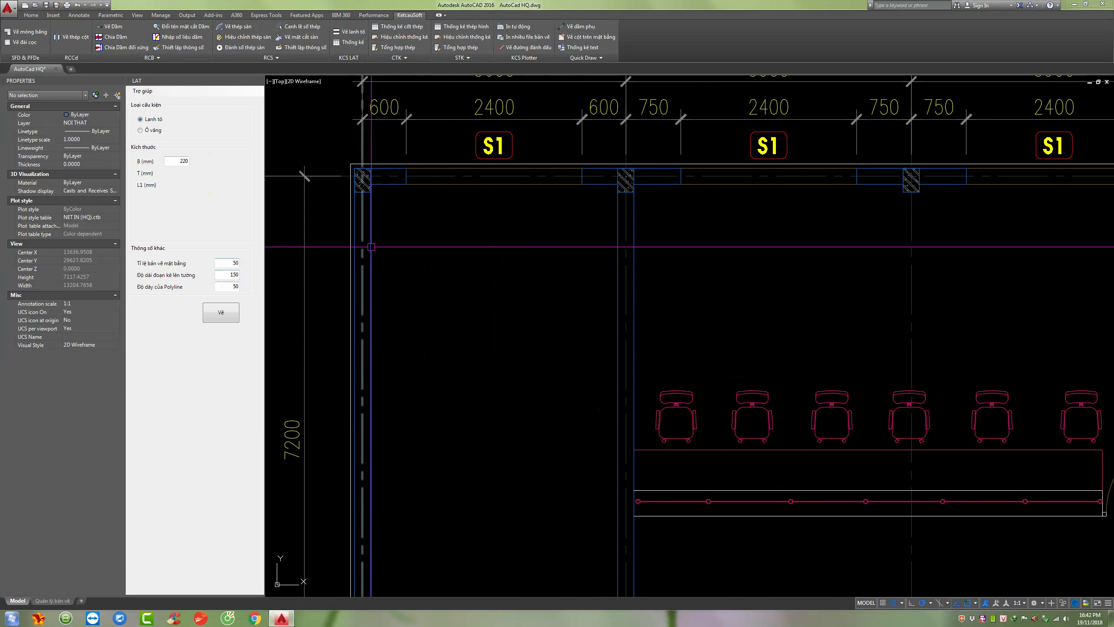
{"action": "scroll", "coordinate": [371, 247], "scroll_direction": "down", "scroll_amount": 2}
{"action": "scroll", "coordinate": [316, 285], "scroll_direction": "down", "scroll_amount": 2}
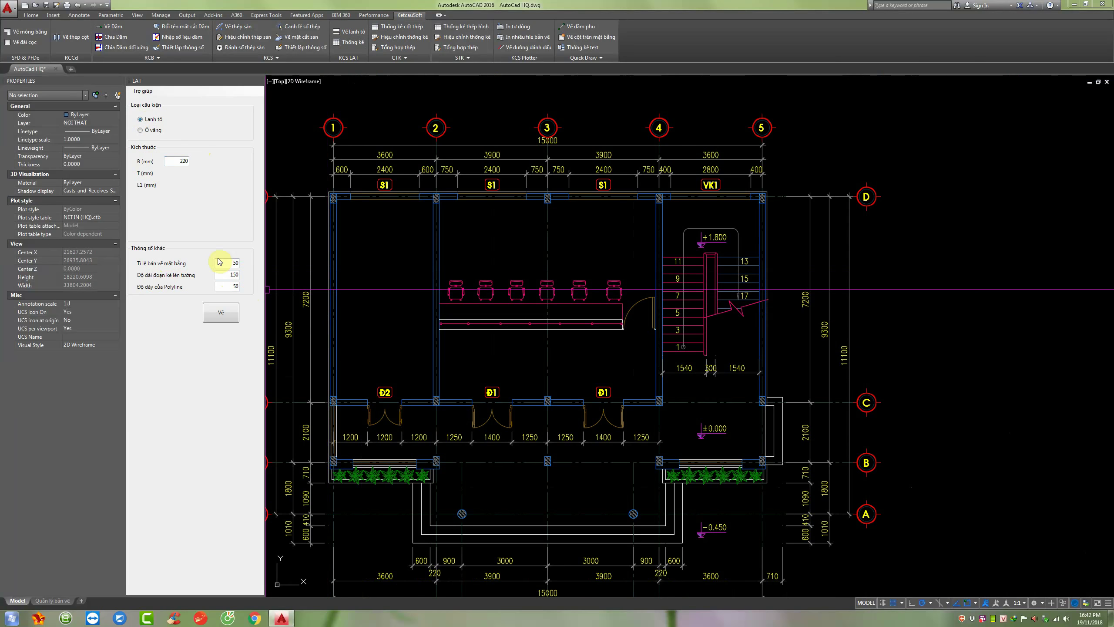
Draw lintels across the Đ2 and Đ1 door openings.
{"action": "left_click", "coordinate": [222, 313]}
{"action": "scroll", "coordinate": [368, 400], "scroll_direction": "up", "scroll_amount": 6}
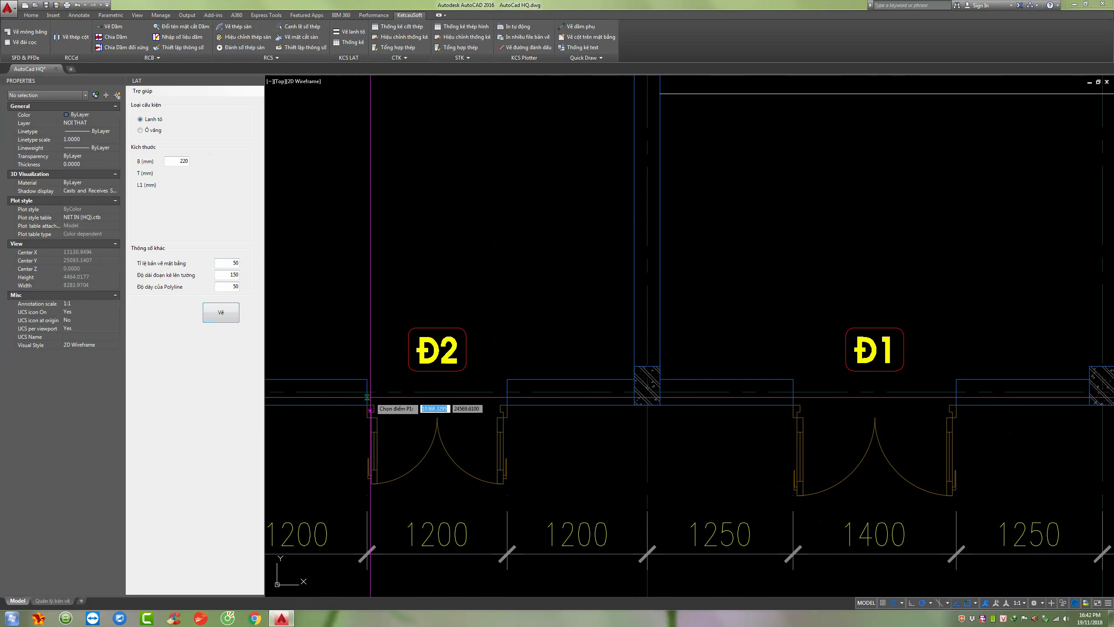
{"action": "left_click", "coordinate": [368, 392]}
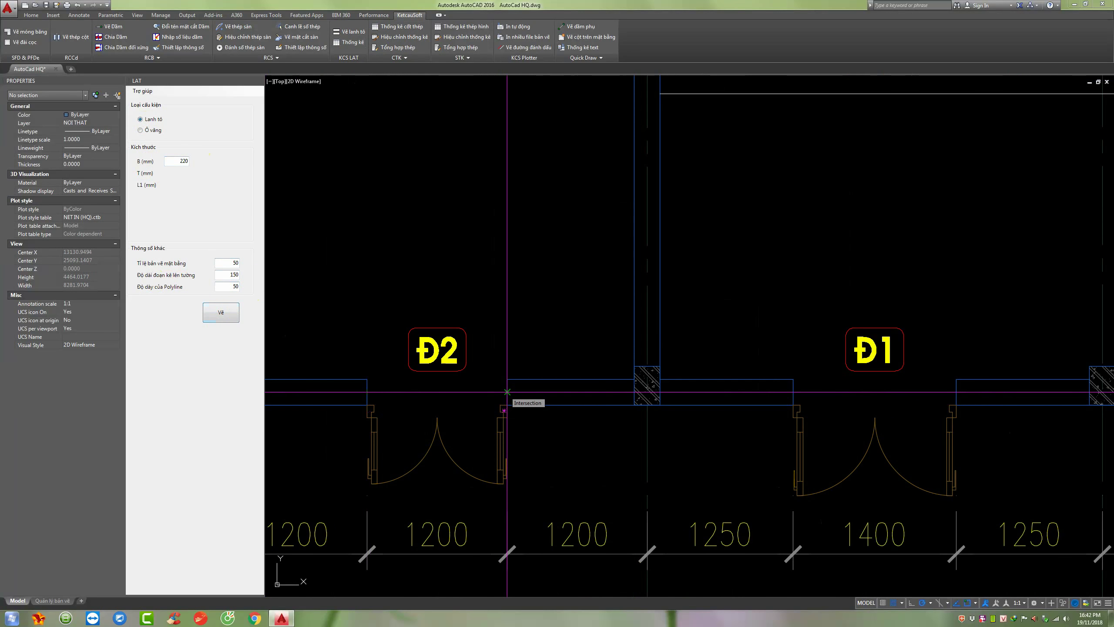
{"action": "left_click", "coordinate": [506, 392]}
{"action": "scroll", "coordinate": [507, 392], "scroll_direction": "down", "scroll_amount": 3}
{"action": "scroll", "coordinate": [618, 365], "scroll_direction": "up", "scroll_amount": 3}
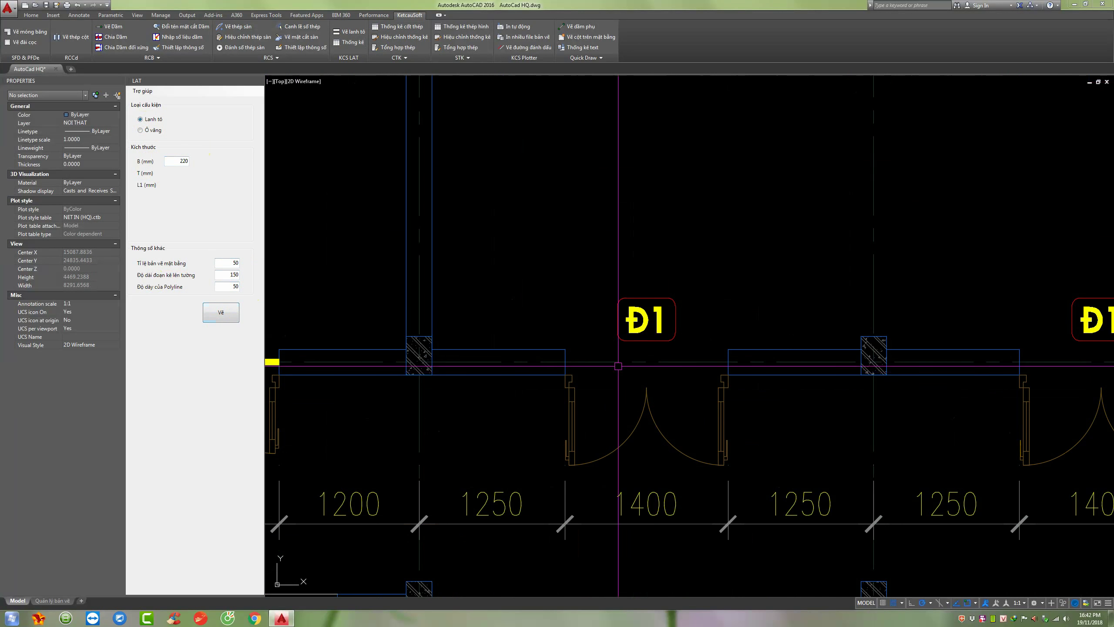
{"action": "left_click", "coordinate": [569, 362]}
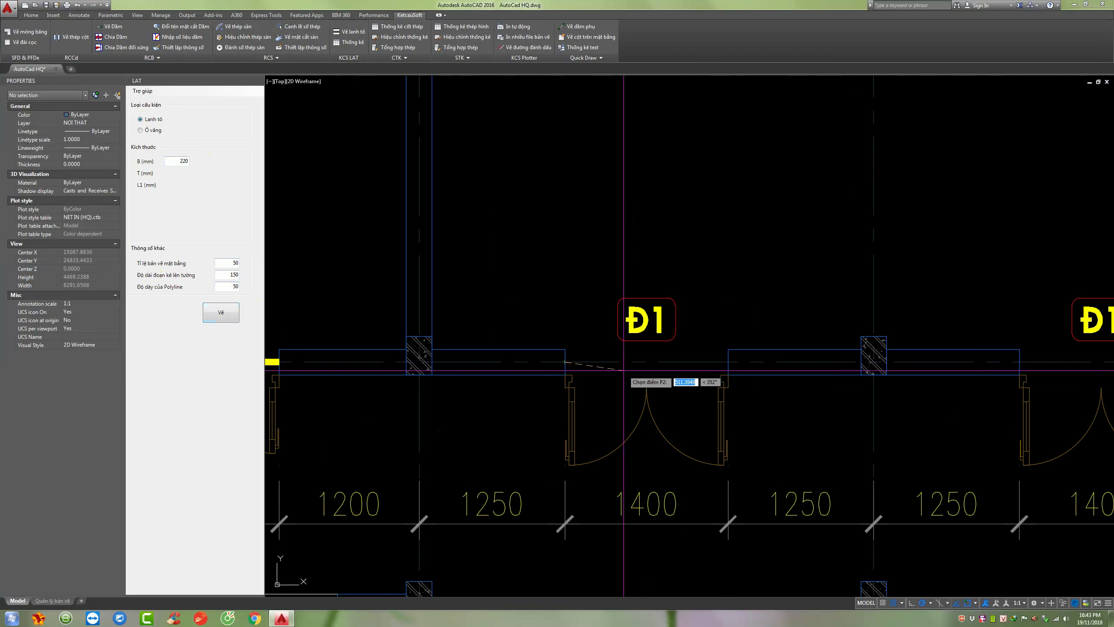
{"action": "left_click", "coordinate": [728, 363]}
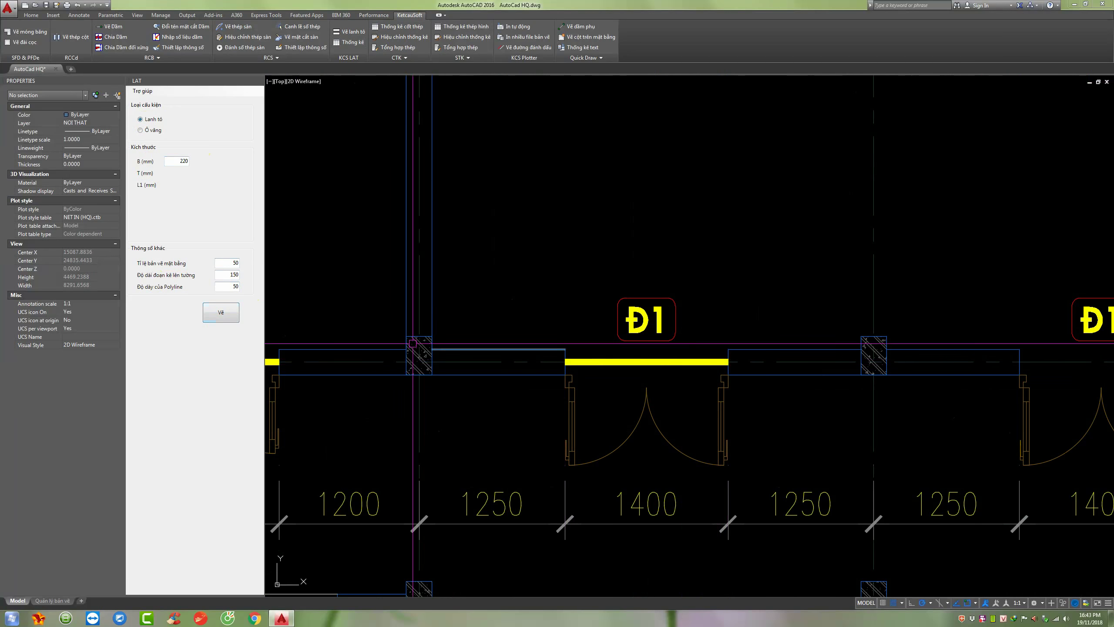
{"action": "scroll", "coordinate": [728, 363], "scroll_direction": "down", "scroll_amount": 2}
{"action": "middle_click_drag", "start_coordinate": [597, 364], "coordinate": [467, 365]}
Copy the Đ1 door lintel onto the other Đ1 door opening.
{"action": "left_click", "coordinate": [442, 351]}
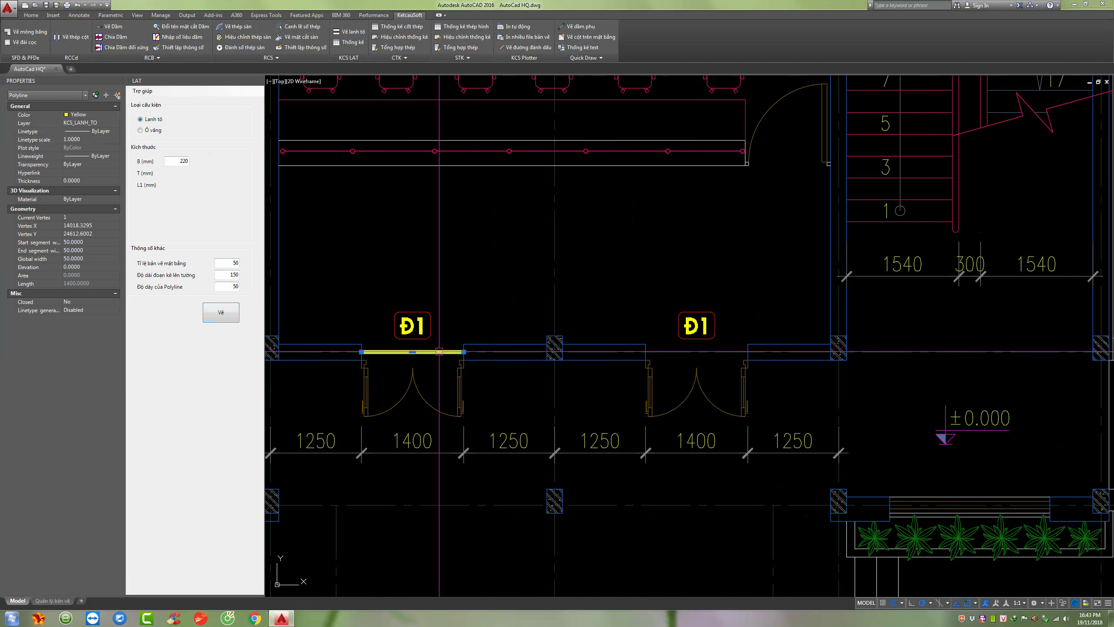
{"action": "scroll", "coordinate": [445, 349], "scroll_direction": "up", "scroll_amount": 3}
{"action": "scroll", "coordinate": [448, 341], "scroll_direction": "down", "scroll_amount": 1}
{"action": "scroll", "coordinate": [424, 353], "scroll_direction": "down", "scroll_amount": 4}
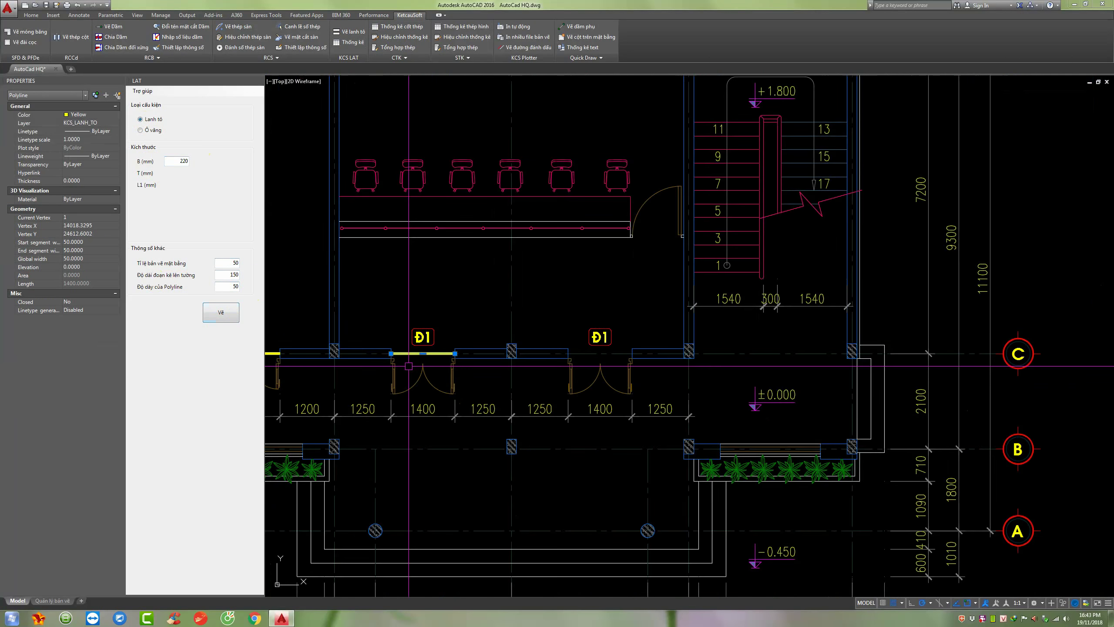
{"action": "scroll", "coordinate": [421, 386], "scroll_direction": "up", "scroll_amount": 4}
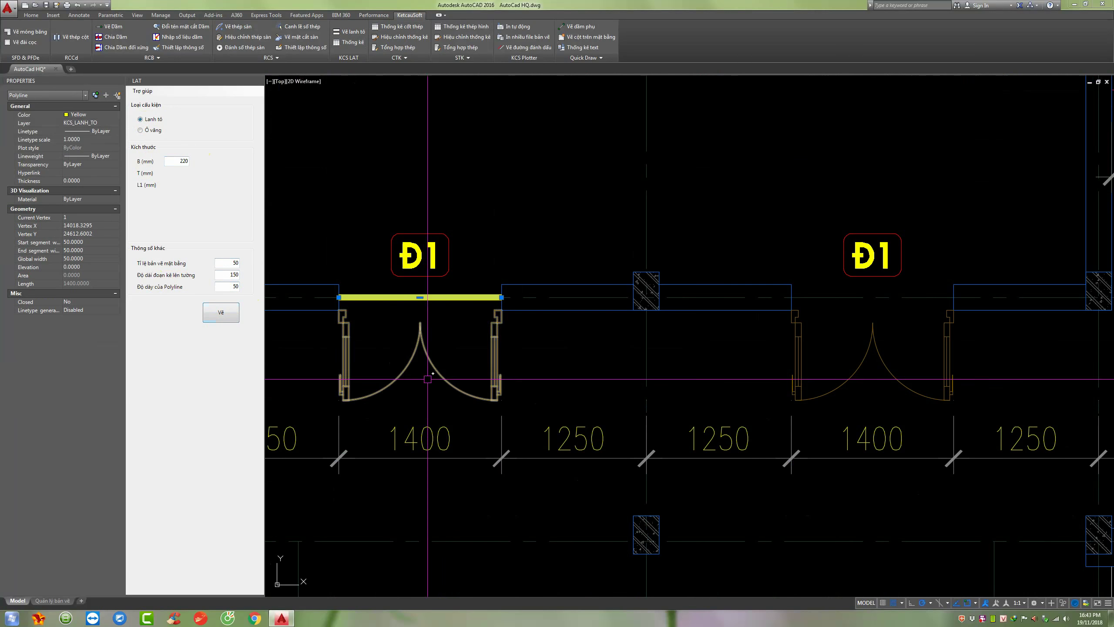
{"action": "scroll", "coordinate": [407, 385], "scroll_direction": "down", "scroll_amount": 2}
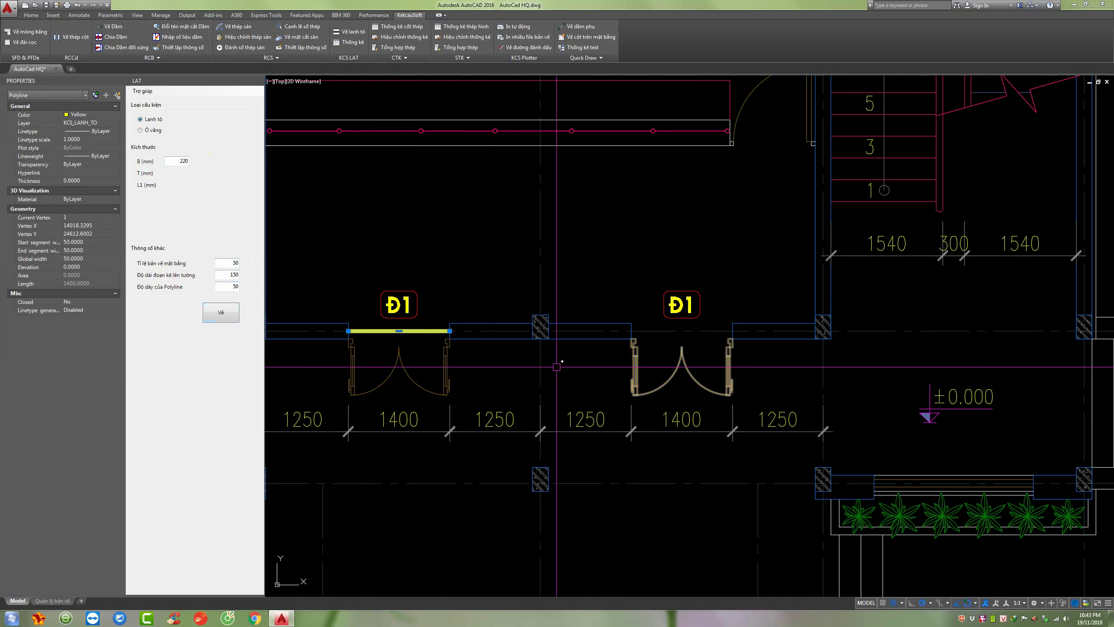
{"action": "scroll", "coordinate": [447, 304], "scroll_direction": "up", "scroll_amount": 2}
{"action": "type", "text": "co"}
{"action": "key", "text": "Return"}
{"action": "left_click", "coordinate": [451, 334]}
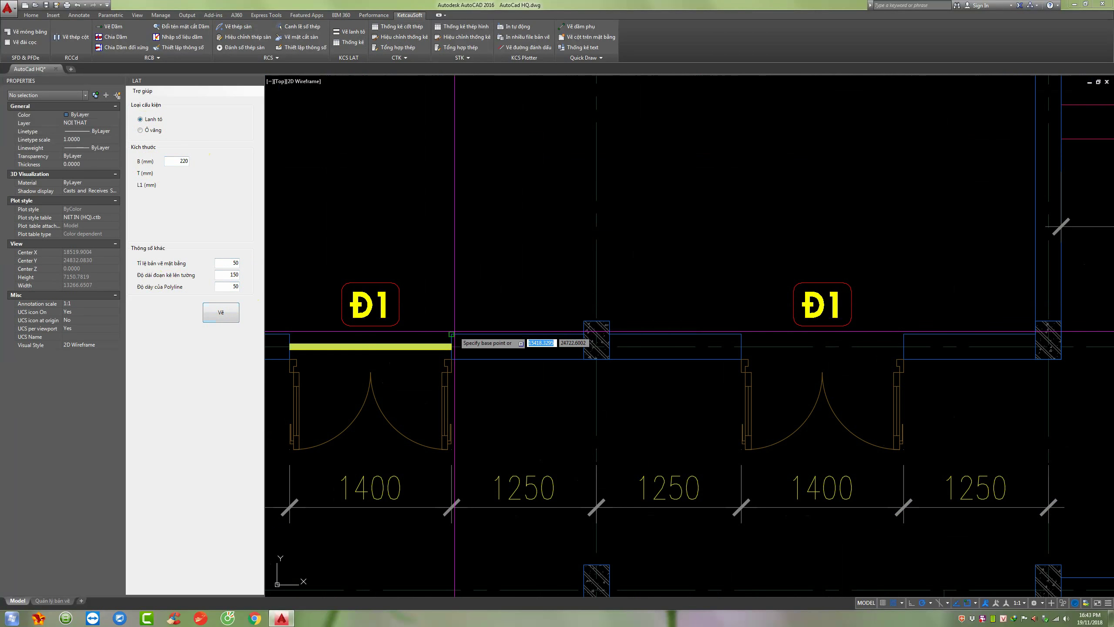
{"action": "left_click", "coordinate": [903, 333]}
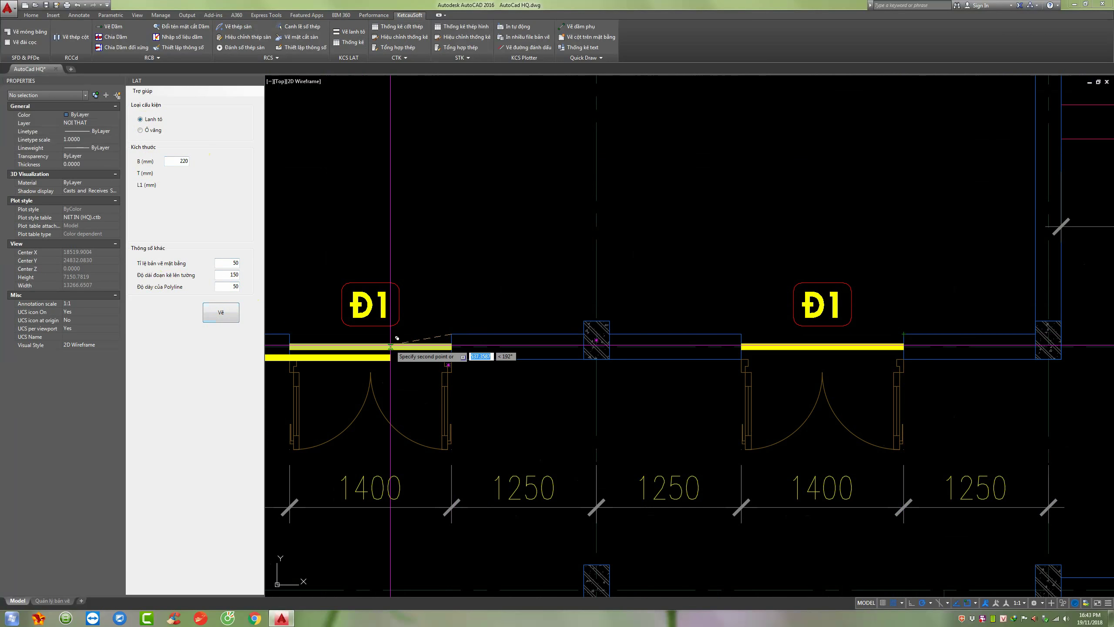
{"action": "key", "text": "Escape"}
Draw the VK1 lintel along the opening between axes 4 and 5 on axis D.
{"action": "scroll", "coordinate": [448, 365], "scroll_direction": "down", "scroll_amount": 4}
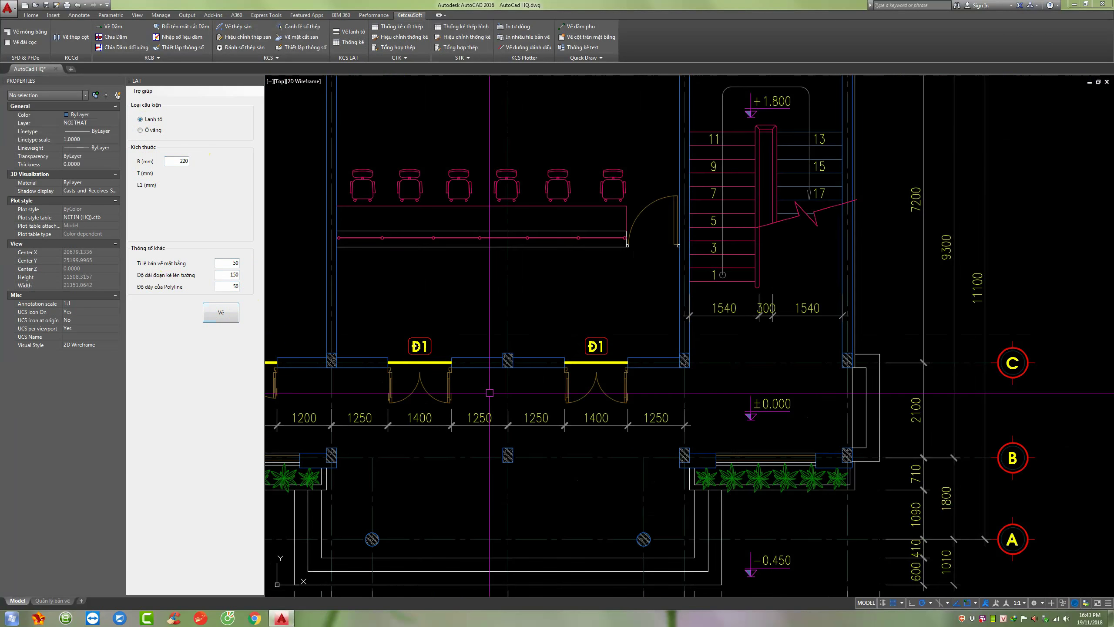
{"action": "middle_click_drag", "start_coordinate": [624, 291], "coordinate": [549, 373]}
{"action": "scroll", "coordinate": [549, 373], "scroll_direction": "down", "scroll_amount": 2}
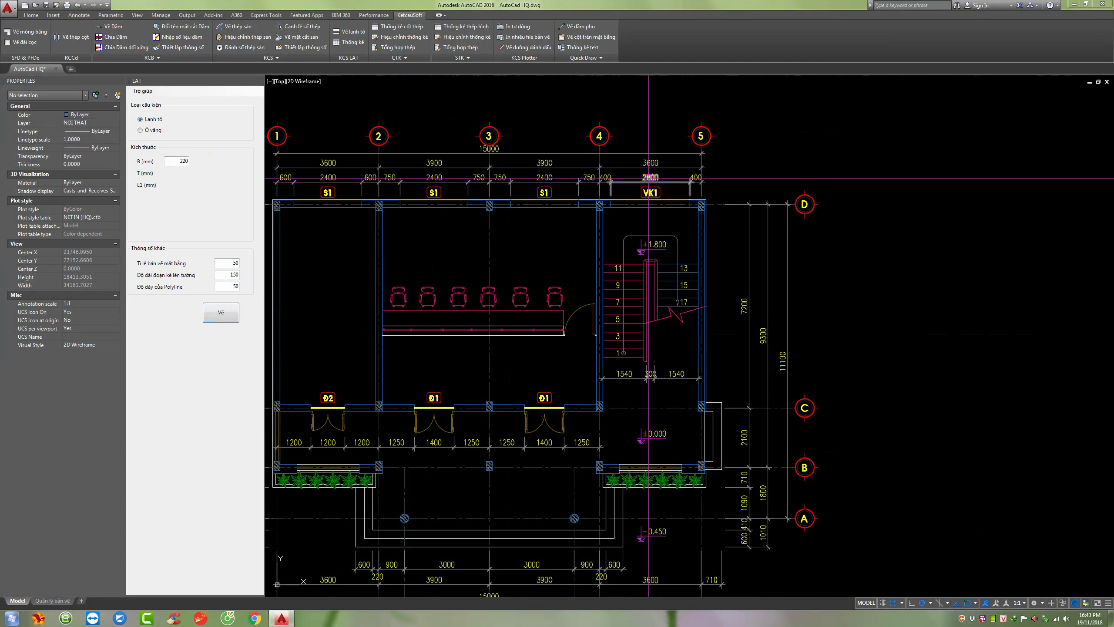
{"action": "scroll", "coordinate": [649, 179], "scroll_direction": "up", "scroll_amount": 6}
{"action": "scroll", "coordinate": [540, 245], "scroll_direction": "down", "scroll_amount": 3}
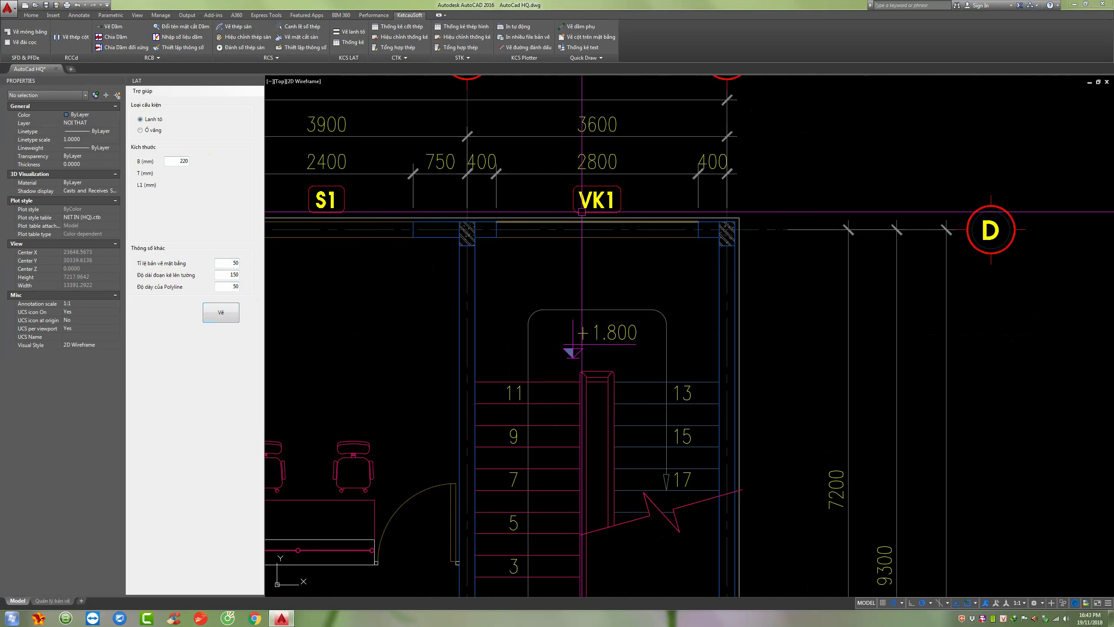
{"action": "scroll", "coordinate": [560, 260], "scroll_direction": "up", "scroll_amount": 3}
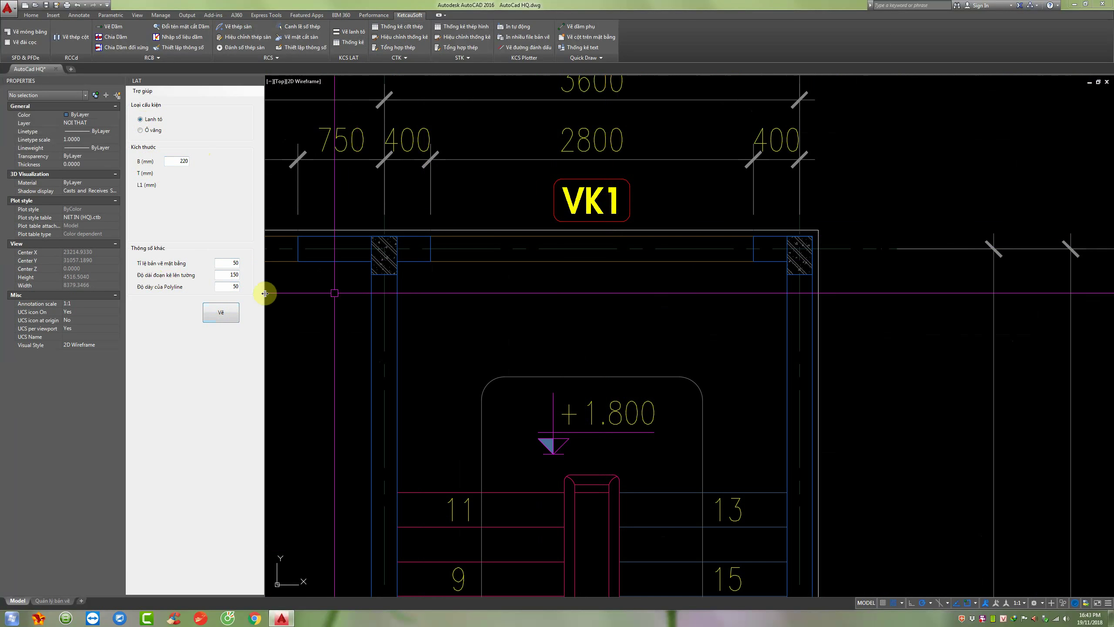
{"action": "left_click", "coordinate": [216, 312]}
{"action": "left_click", "coordinate": [431, 249]}
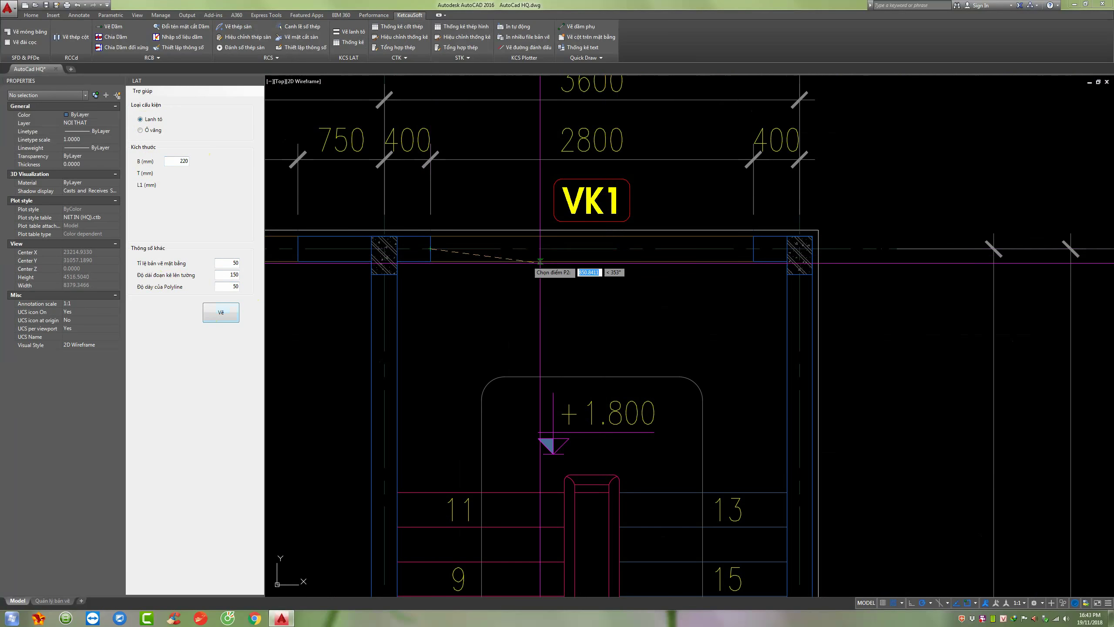
{"action": "left_click", "coordinate": [753, 249]}
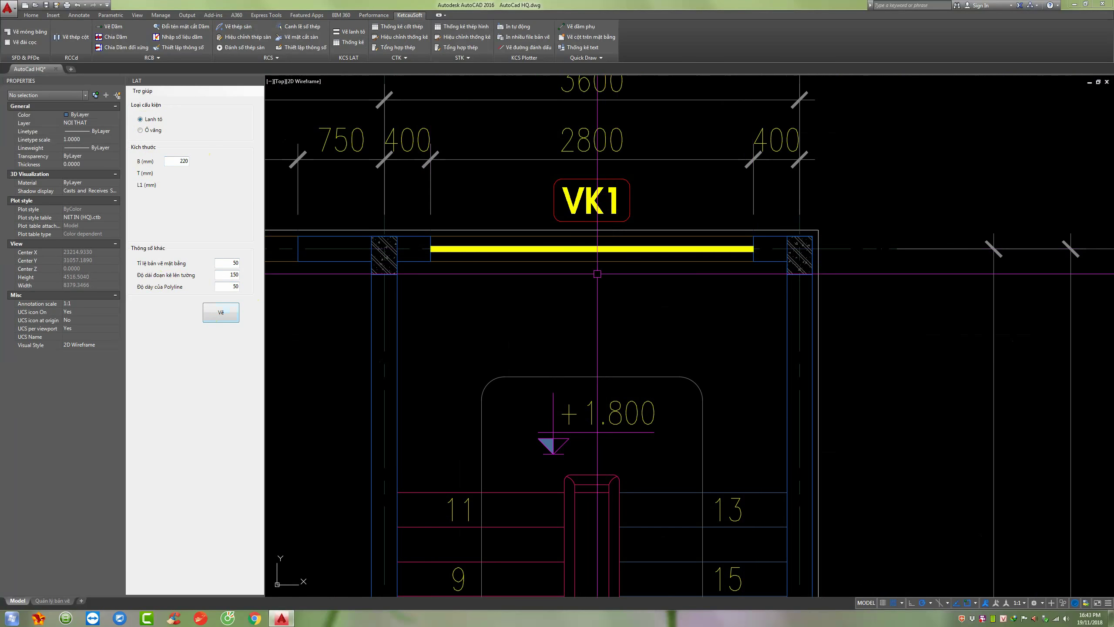
{"action": "scroll", "coordinate": [711, 264], "scroll_direction": "down", "scroll_amount": 4}
{"action": "middle_click_drag", "start_coordinate": [538, 290], "coordinate": [716, 268]}
{"action": "middle_click_drag", "start_coordinate": [307, 246], "coordinate": [453, 243]}
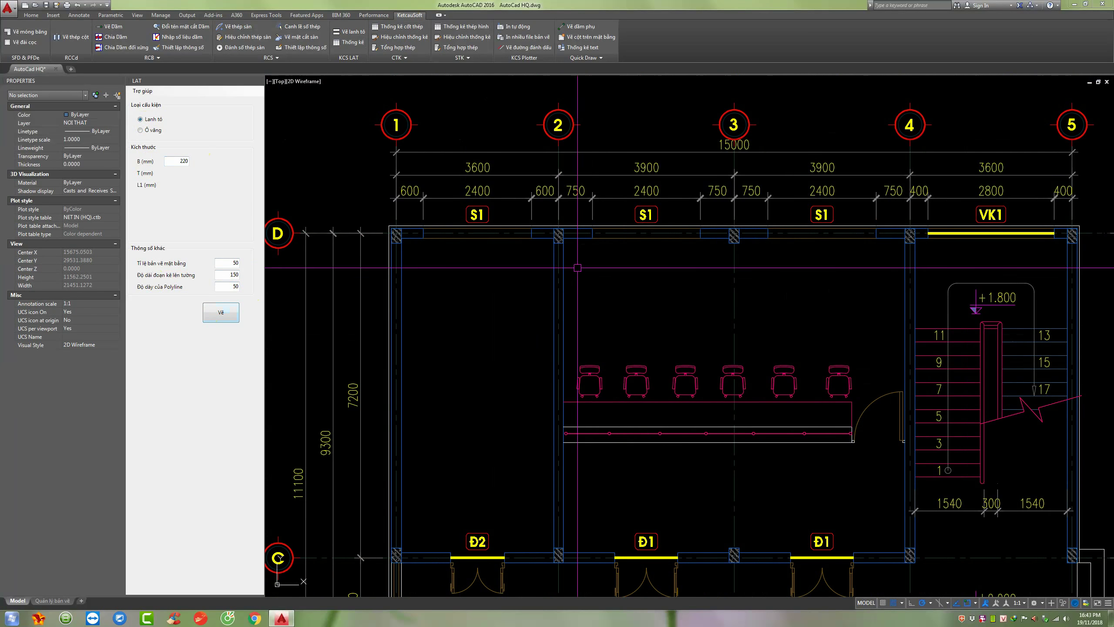
{"action": "scroll", "coordinate": [455, 214], "scroll_direction": "up", "scroll_amount": 4}
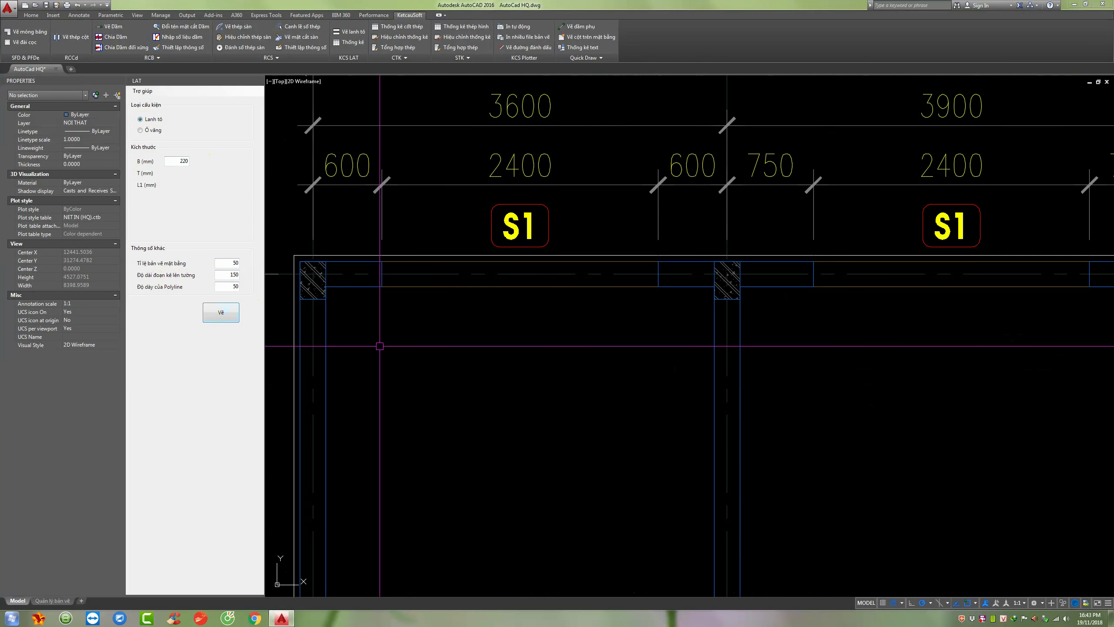
Switch the LAT panel to Ô văng (canopy) with thickness T=80 and projection L1=600.
{"action": "left_click", "coordinate": [140, 130]}
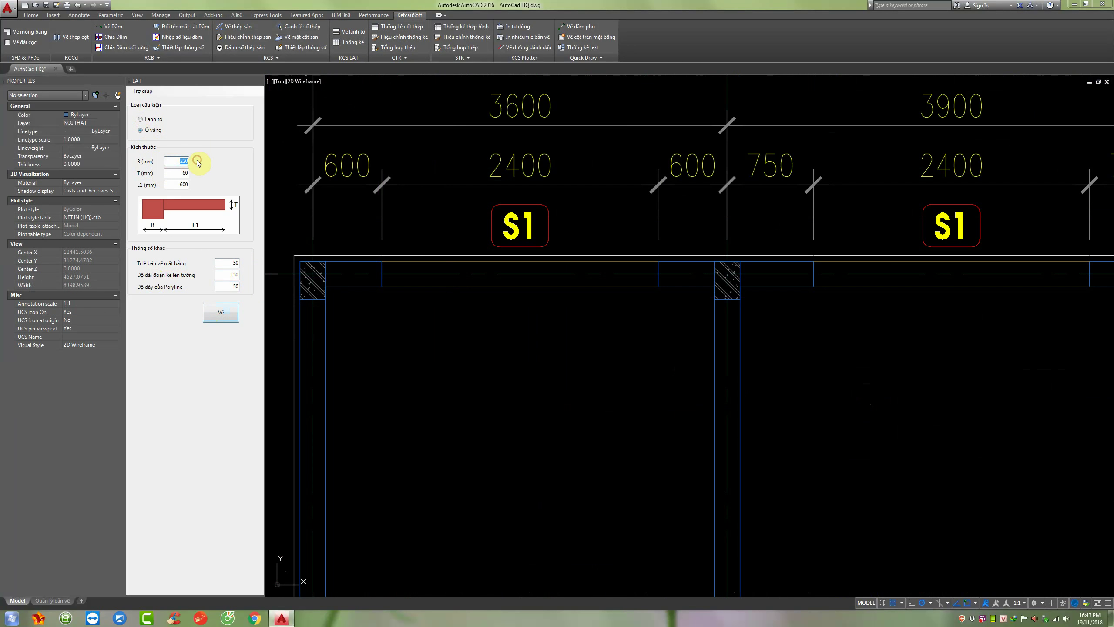
{"action": "left_click", "coordinate": [170, 161]}
{"action": "double_click", "coordinate": [180, 172]}
{"action": "type", "text": "80"}
{"action": "double_click", "coordinate": [188, 185]}
{"action": "double_click", "coordinate": [227, 274]}
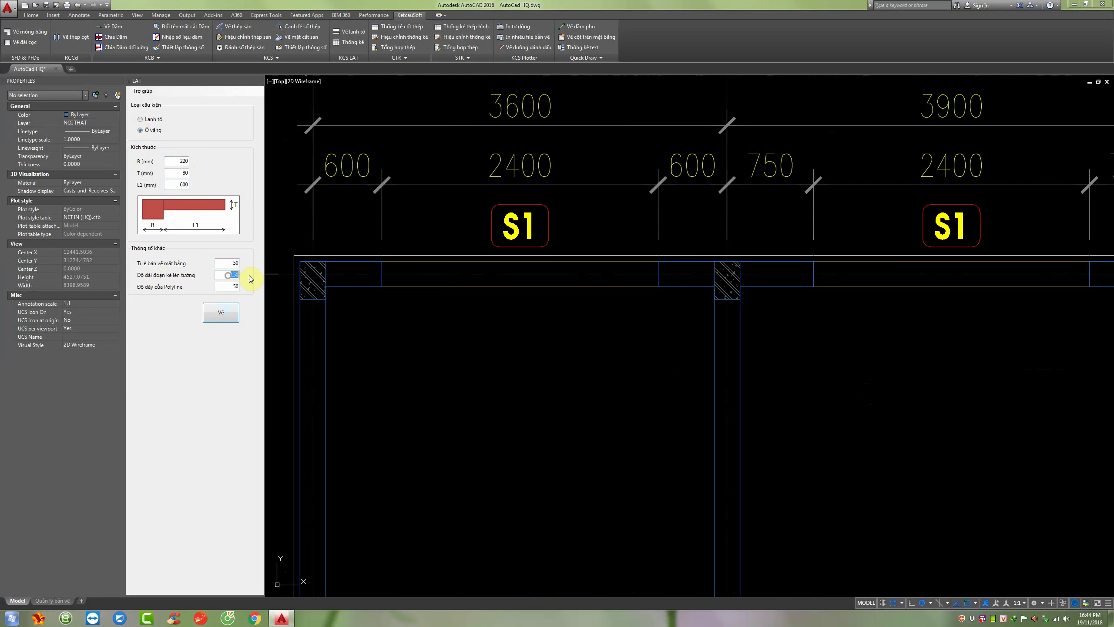
Draw a canopy line under the S1 opening between axes 1 and 2, then select it.
{"action": "left_click", "coordinate": [225, 315]}
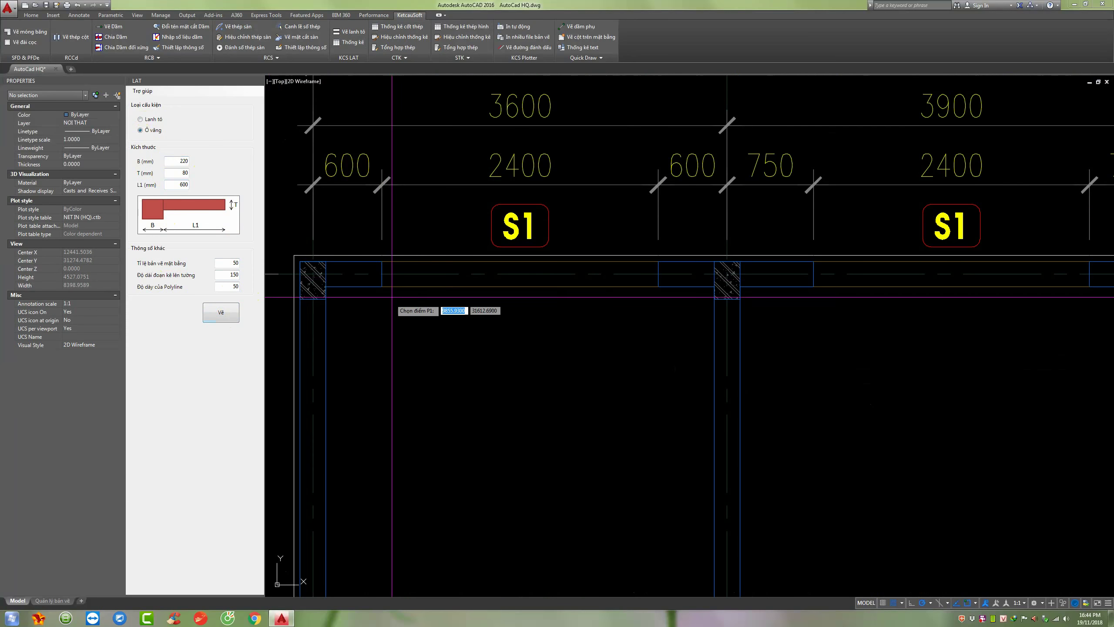
{"action": "left_click", "coordinate": [382, 274]}
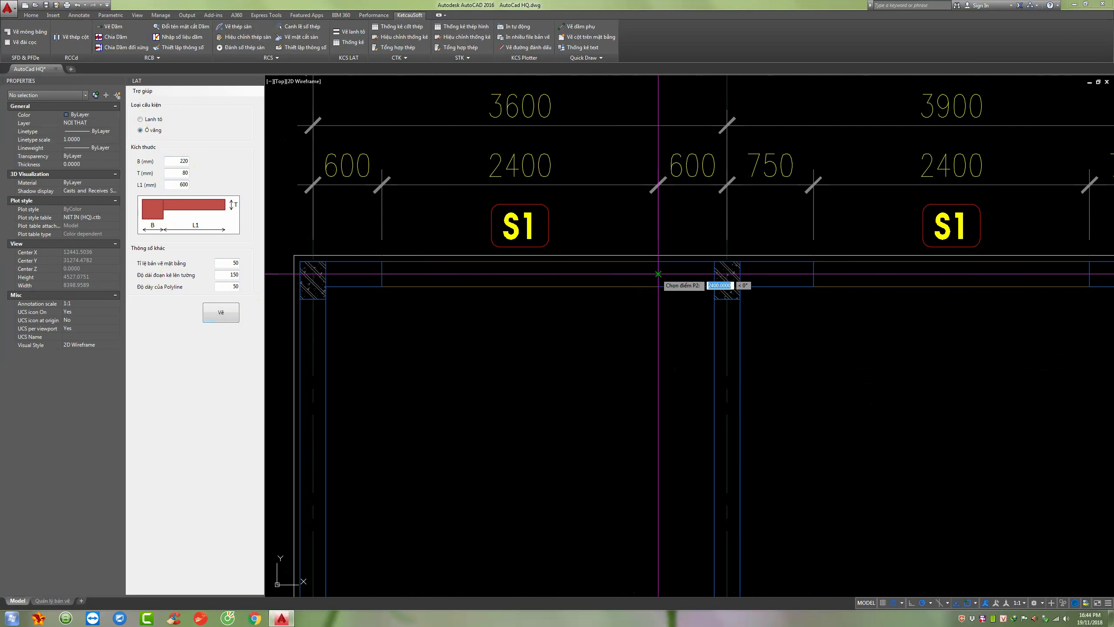
{"action": "scroll", "coordinate": [320, 275], "scroll_direction": "down", "scroll_amount": 4}
{"action": "scroll", "coordinate": [387, 282], "scroll_direction": "up", "scroll_amount": 2}
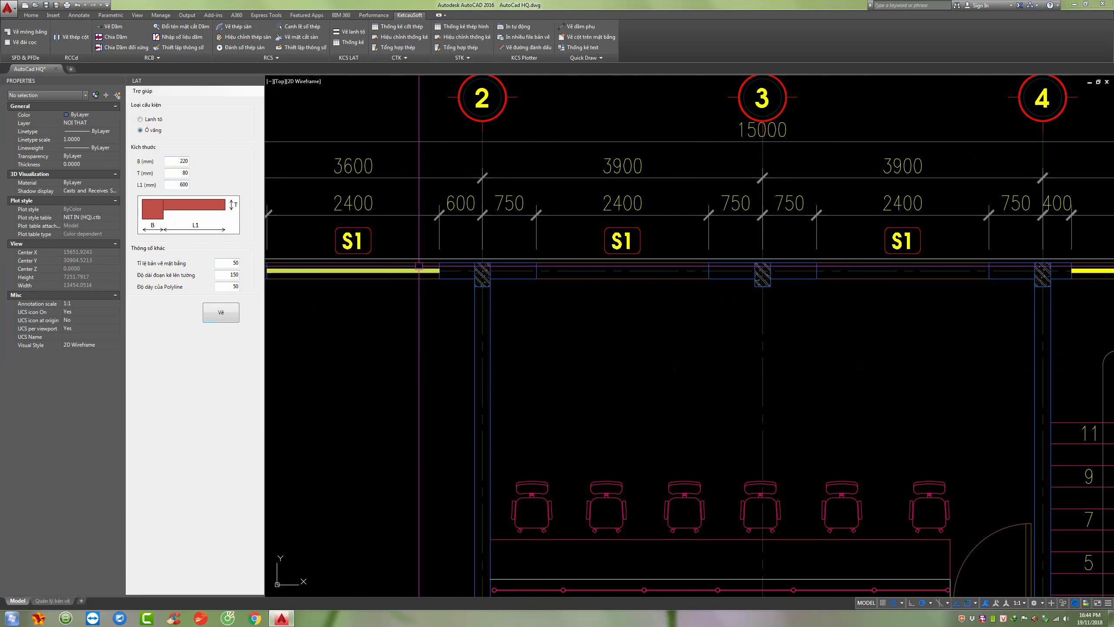
{"action": "scroll", "coordinate": [379, 265], "scroll_direction": "down", "scroll_amount": 2}
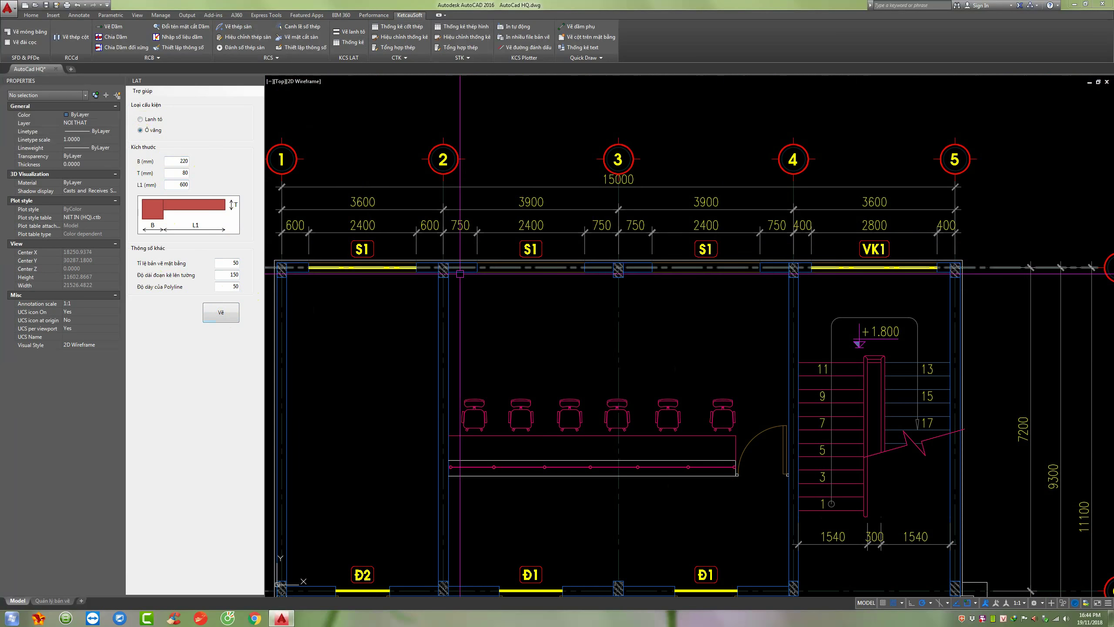
{"action": "scroll", "coordinate": [409, 270], "scroll_direction": "up", "scroll_amount": 5}
{"action": "scroll", "coordinate": [409, 270], "scroll_direction": "up", "scroll_amount": 3}
{"action": "left_click", "coordinate": [414, 262]}
Copy the canopy line (CO) to the next S1 opening along axis D.
{"action": "type", "text": "co"}
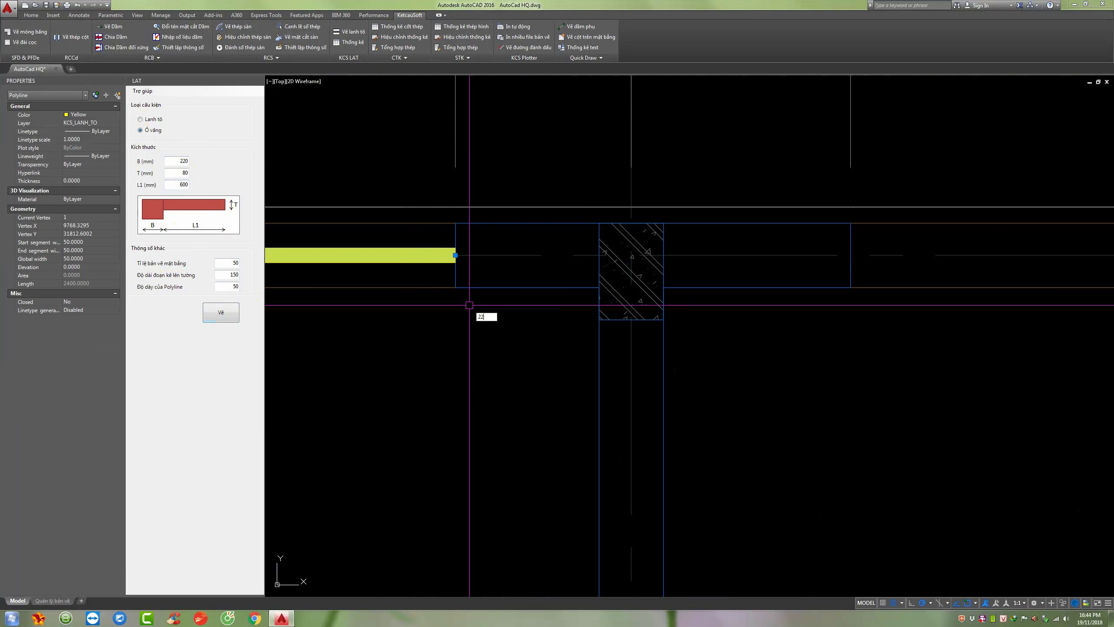
{"action": "key", "text": "Return"}
{"action": "left_click", "coordinate": [455, 254]}
{"action": "scroll", "coordinate": [354, 288], "scroll_direction": "down", "scroll_amount": 6}
{"action": "scroll", "coordinate": [658, 281], "scroll_direction": "up", "scroll_amount": 3}
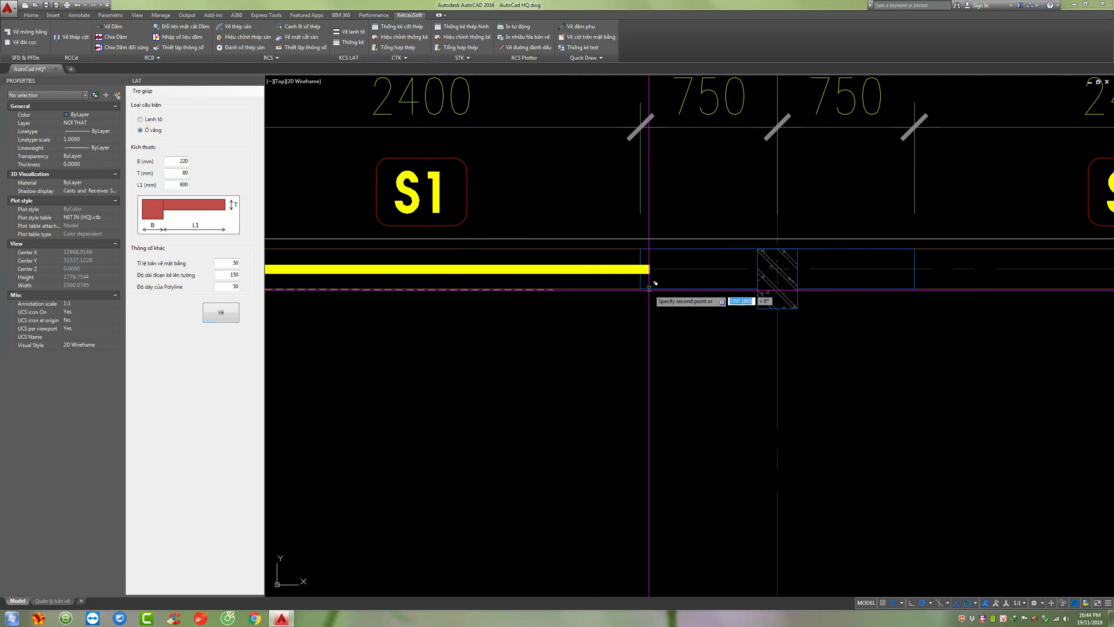
{"action": "scroll", "coordinate": [646, 281], "scroll_direction": "down", "scroll_amount": 6}
{"action": "scroll", "coordinate": [428, 301], "scroll_direction": "up", "scroll_amount": 2}
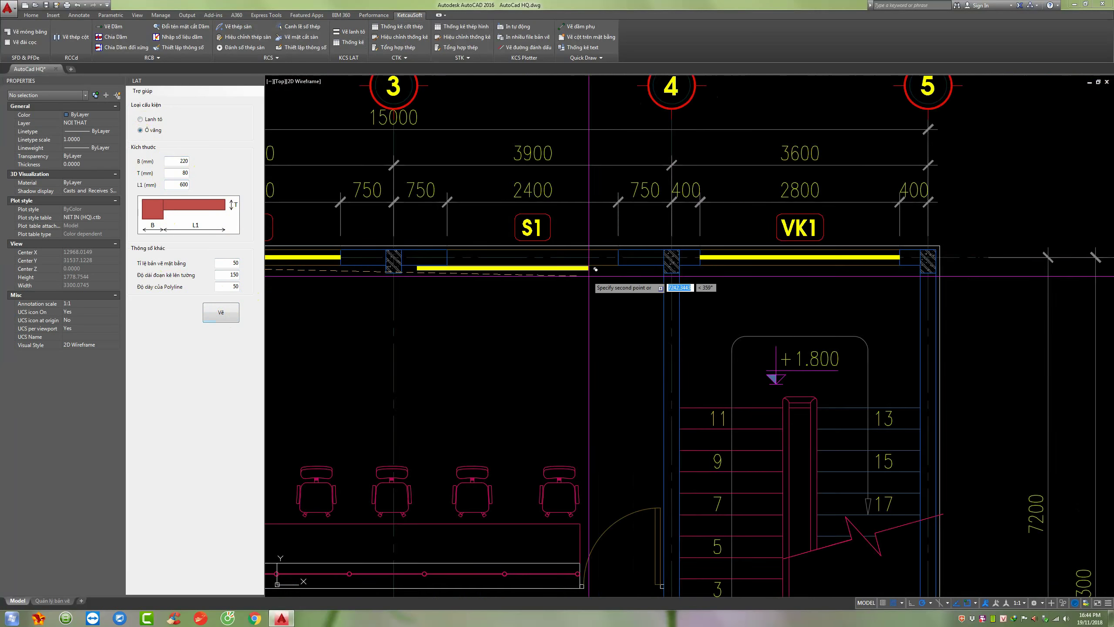
{"action": "scroll", "coordinate": [636, 283], "scroll_direction": "up", "scroll_amount": 2}
{"action": "left_click", "coordinate": [635, 257]}
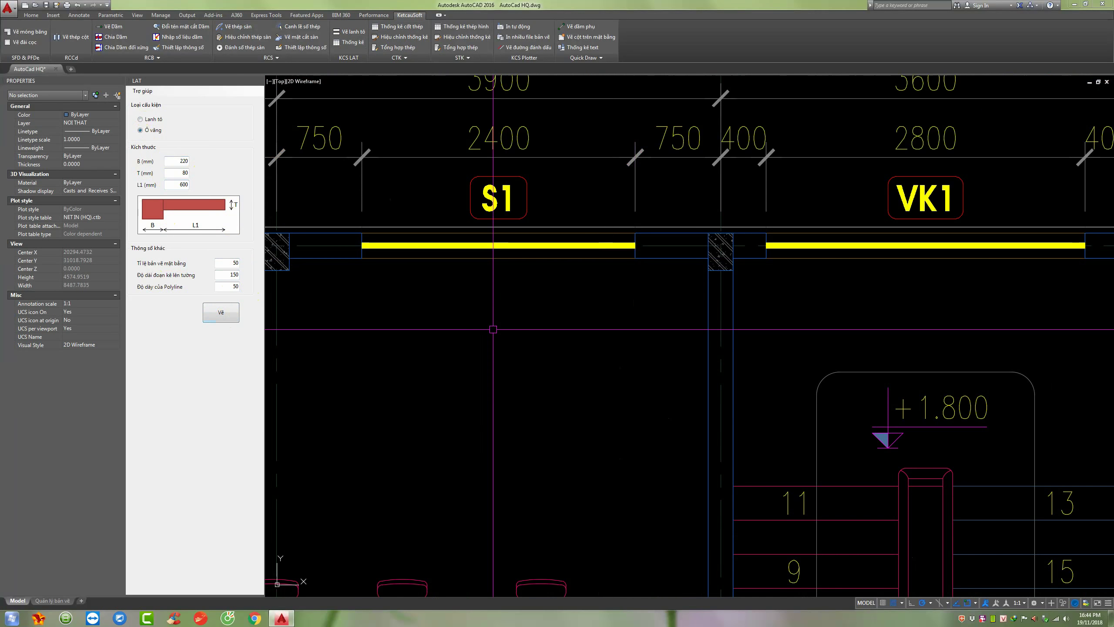
{"action": "key", "text": "Return"}
Zoom around the plan to check every opening on axes C and D is marked.
{"action": "scroll", "coordinate": [540, 253], "scroll_direction": "down", "scroll_amount": 4}
{"action": "scroll", "coordinate": [540, 252], "scroll_direction": "down", "scroll_amount": 4}
{"action": "scroll", "coordinate": [553, 272], "scroll_direction": "up", "scroll_amount": 2}
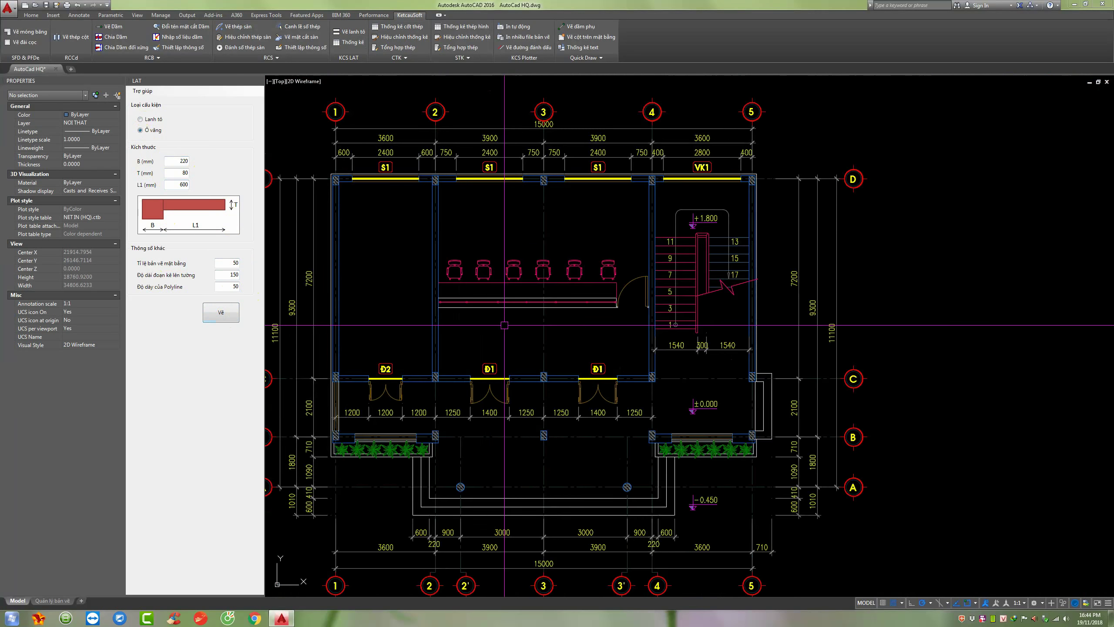
{"action": "scroll", "coordinate": [566, 307], "scroll_direction": "up", "scroll_amount": 1}
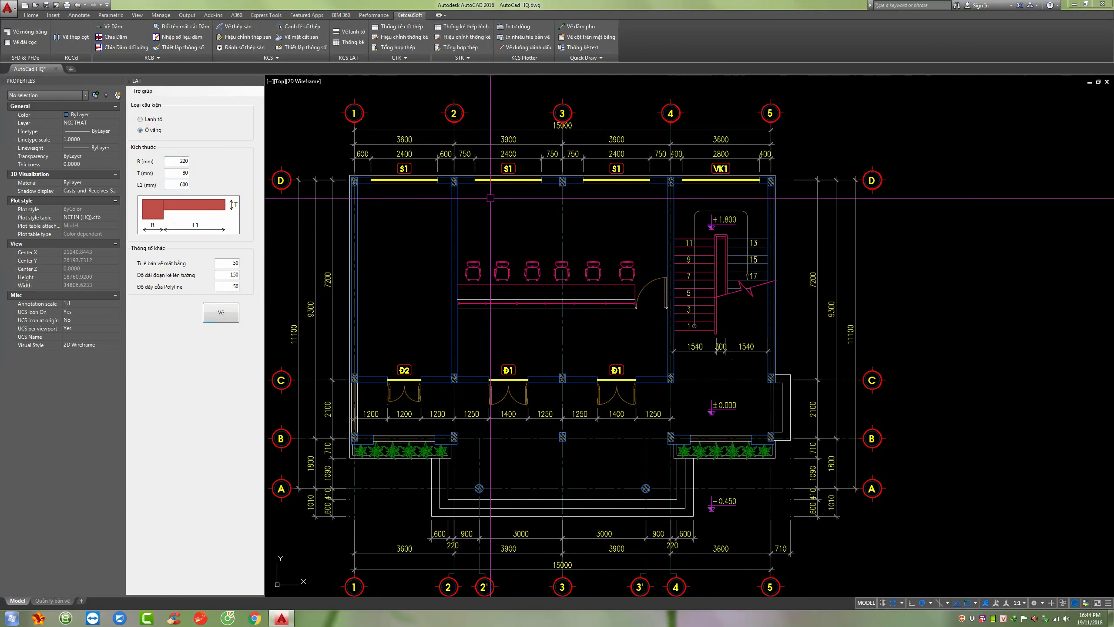
{"action": "scroll", "coordinate": [559, 228], "scroll_direction": "down", "scroll_amount": 3}
{"action": "scroll", "coordinate": [548, 232], "scroll_direction": "up", "scroll_amount": 4}
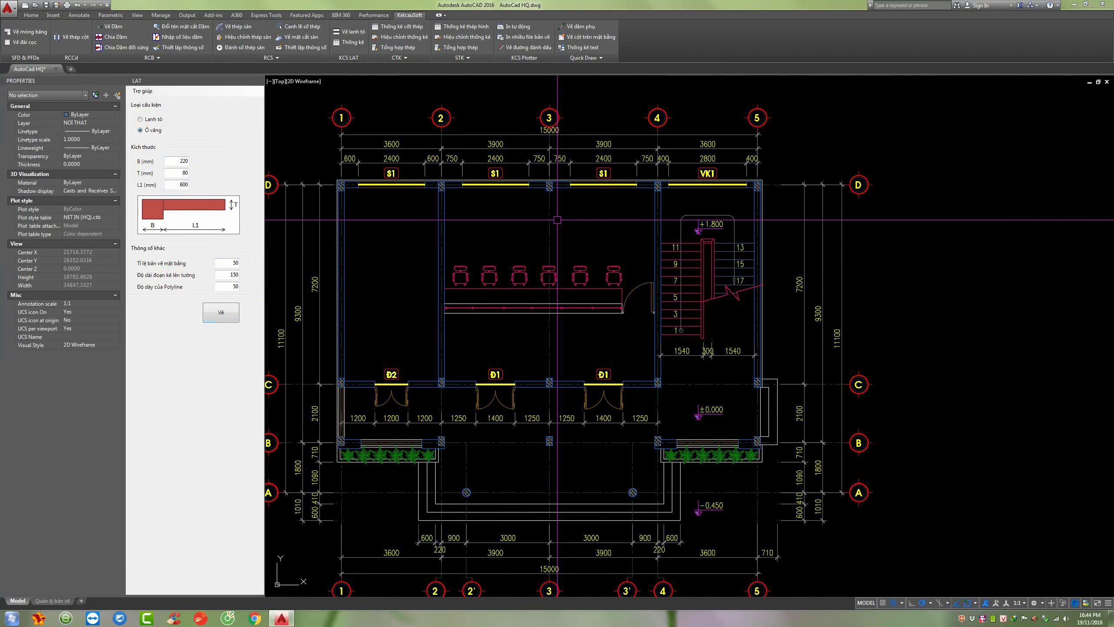
{"action": "scroll", "coordinate": [530, 234], "scroll_direction": "down", "scroll_amount": 1}
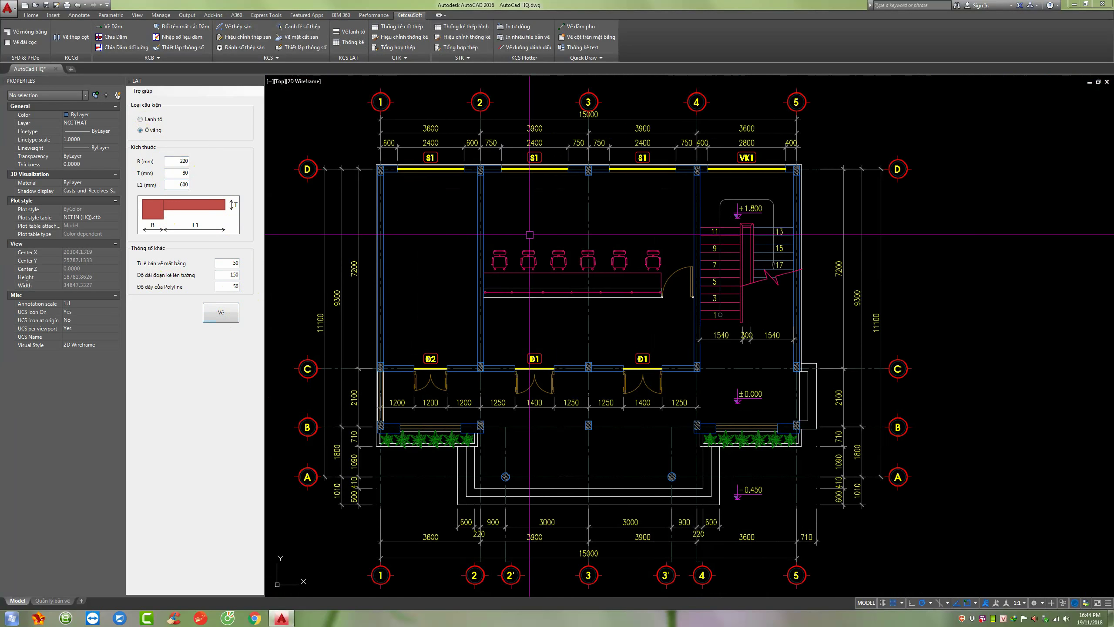
Launch the Thống kê rebar schedule (TK) and pick the first corner of the whole-plan window.
{"action": "left_click", "coordinate": [353, 45]}
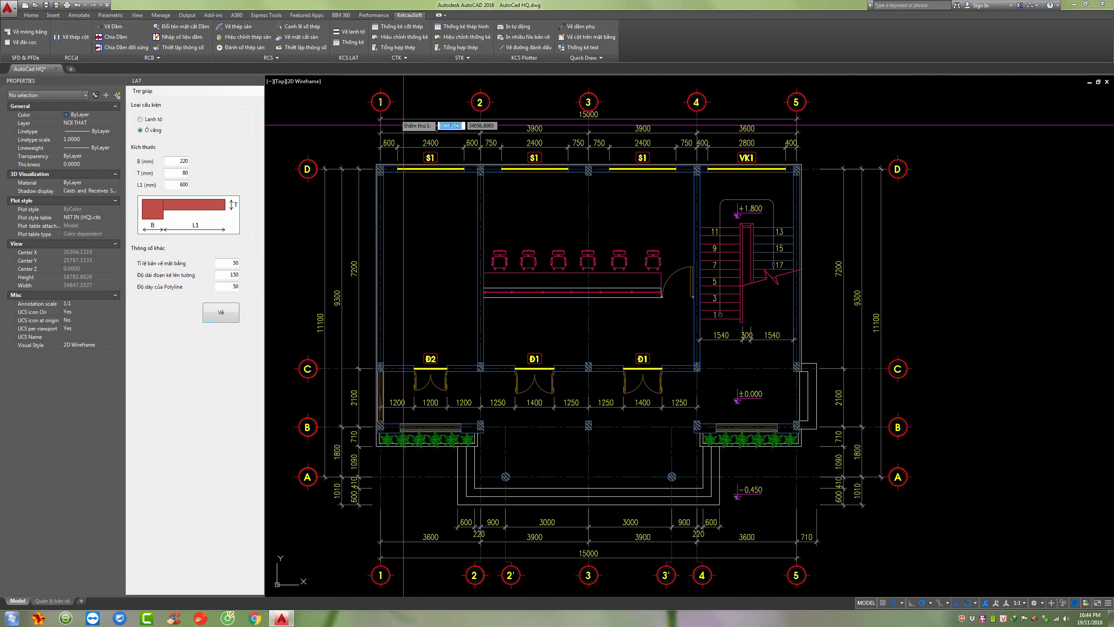
{"action": "left_click", "coordinate": [439, 259]}
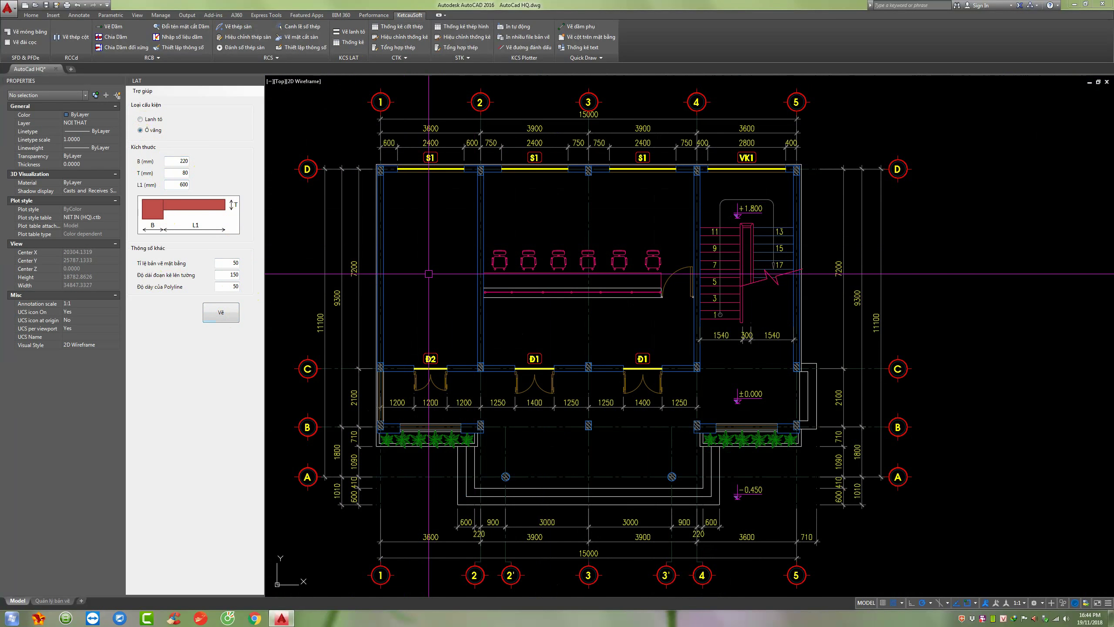
{"action": "left_click", "coordinate": [347, 54]}
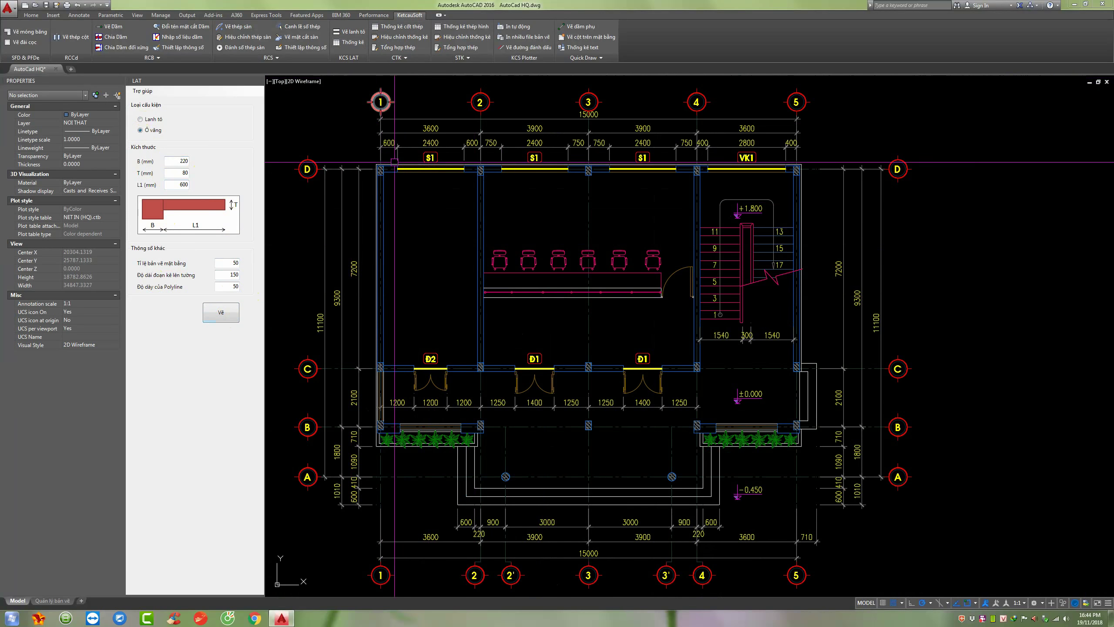
{"action": "type", "text": "AT"}
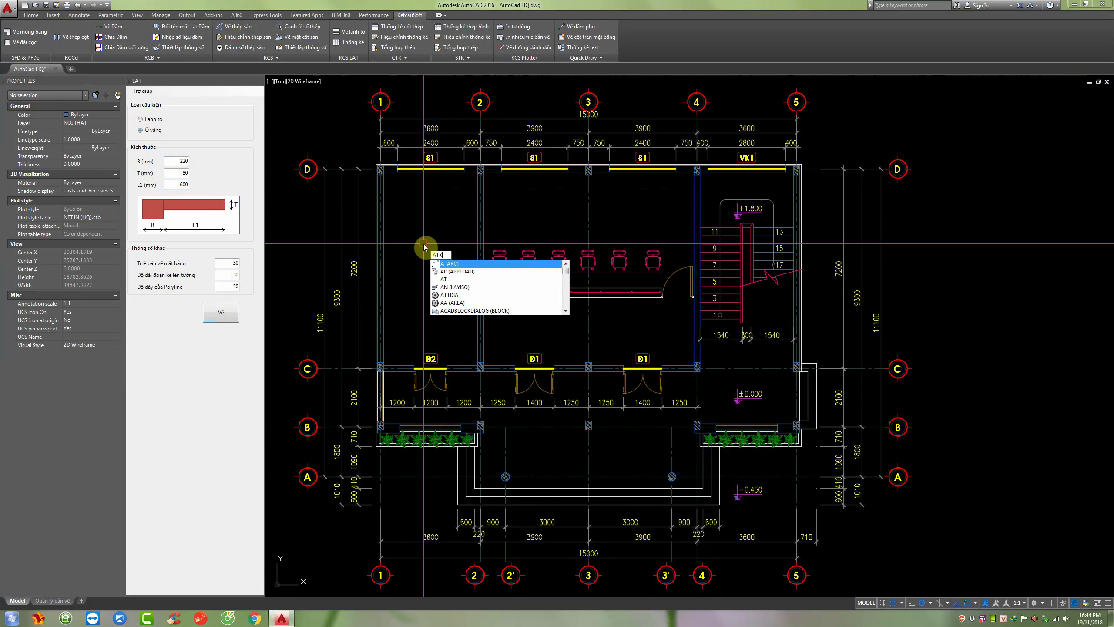
{"action": "type", "text": "K"}
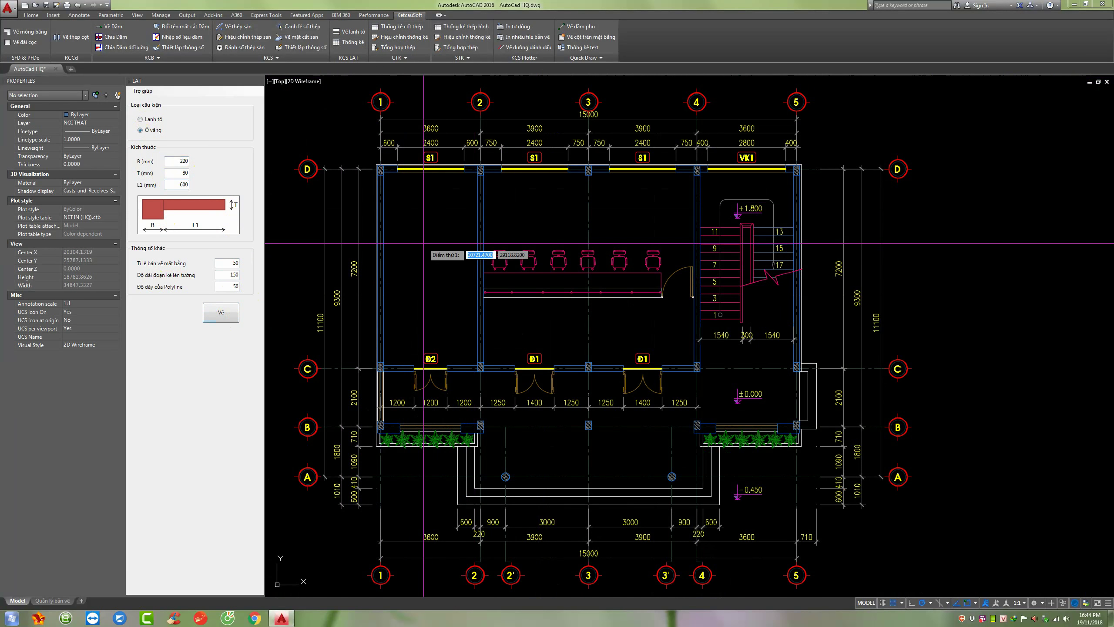
{"action": "scroll", "coordinate": [423, 243], "scroll_direction": "down", "scroll_amount": 2}
{"action": "left_click", "coordinate": [327, 123]}
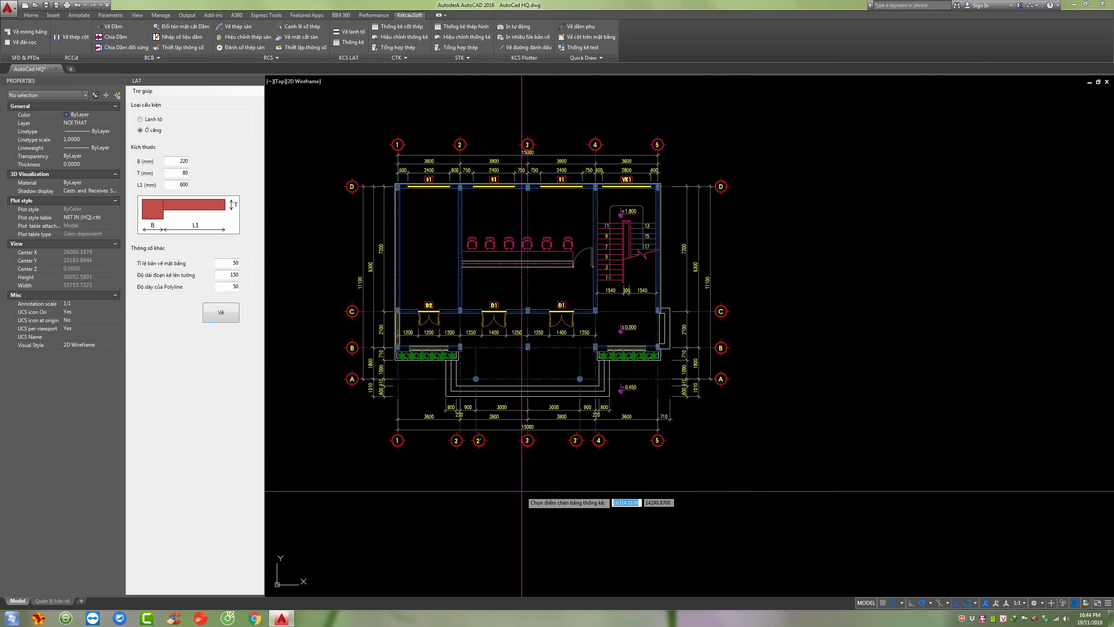
{"action": "scroll", "coordinate": [430, 313], "scroll_direction": "down", "scroll_amount": 2}
{"action": "scroll", "coordinate": [738, 264], "scroll_direction": "up", "scroll_amount": 2}
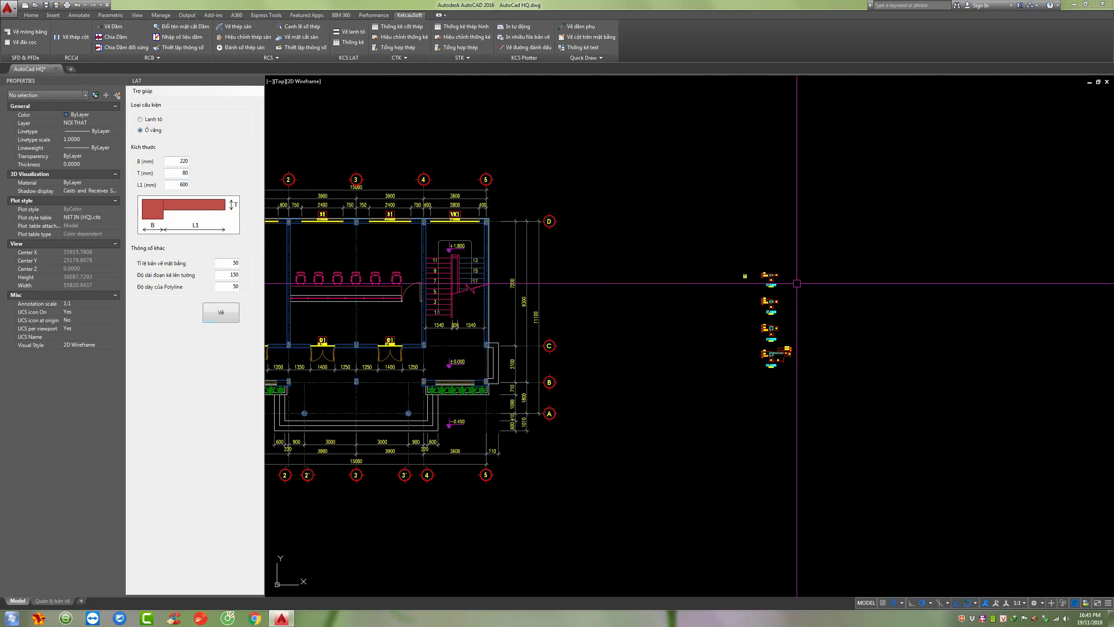
{"action": "scroll", "coordinate": [790, 270], "scroll_direction": "up", "scroll_amount": 2}
{"action": "scroll", "coordinate": [776, 273], "scroll_direction": "down", "scroll_amount": 2}
{"action": "scroll", "coordinate": [758, 268], "scroll_direction": "up", "scroll_amount": 4}
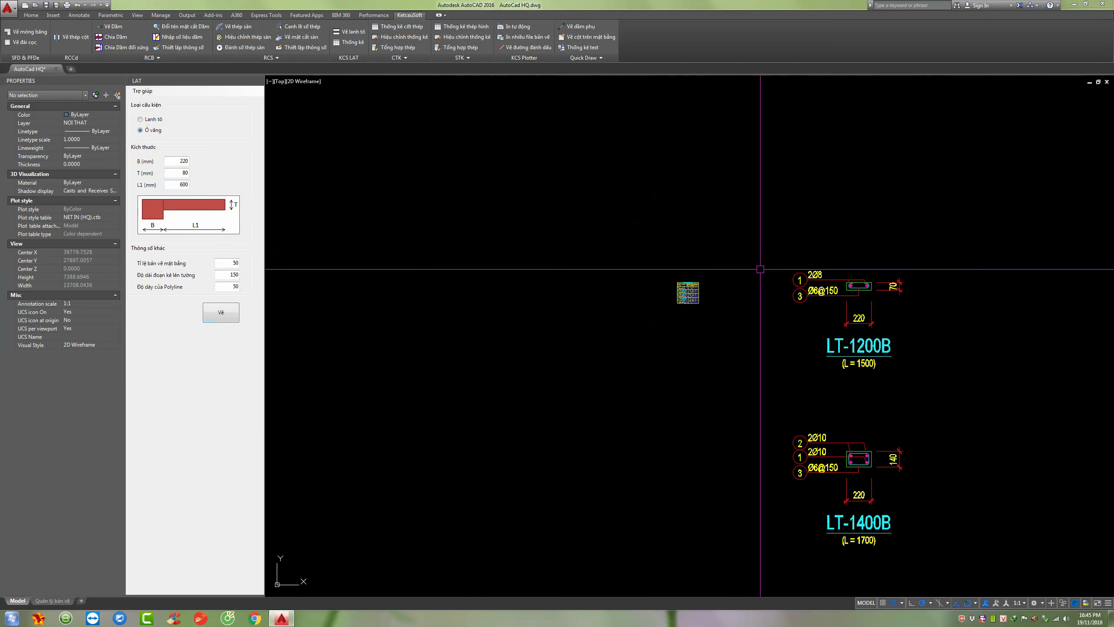
{"action": "scroll", "coordinate": [758, 268], "scroll_direction": "down", "scroll_amount": 2}
{"action": "scroll", "coordinate": [645, 276], "scroll_direction": "up", "scroll_amount": 2}
{"action": "scroll", "coordinate": [647, 264], "scroll_direction": "up", "scroll_amount": 2}
{"action": "scroll", "coordinate": [647, 264], "scroll_direction": "down", "scroll_amount": 2}
{"action": "scroll", "coordinate": [647, 264], "scroll_direction": "up", "scroll_amount": 4}
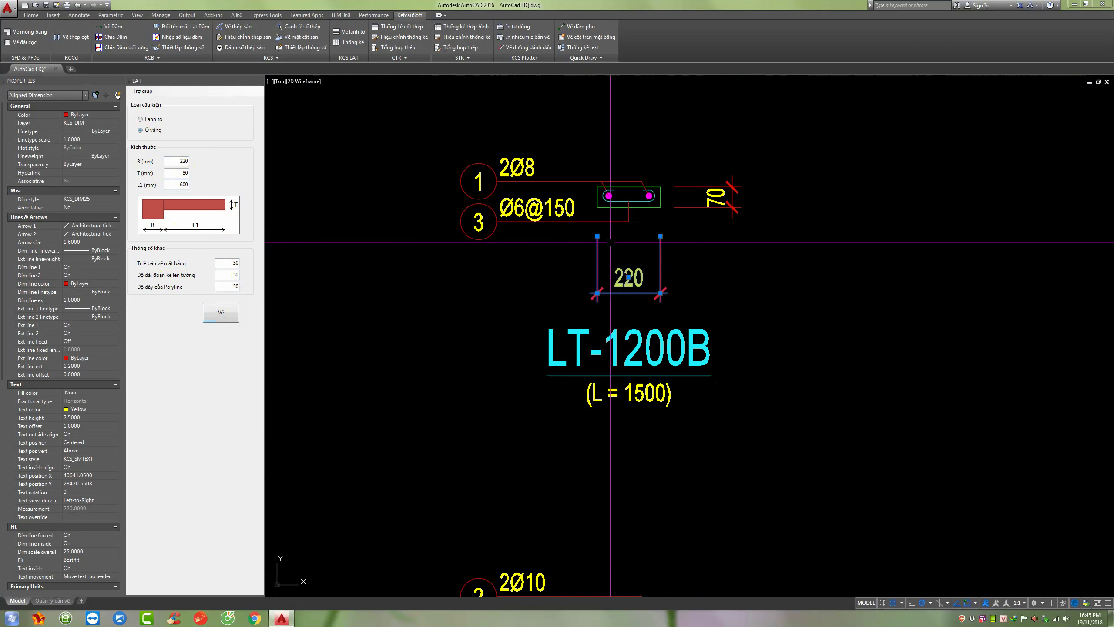
{"action": "scroll", "coordinate": [606, 243], "scroll_direction": "down", "scroll_amount": 2}
{"action": "scroll", "coordinate": [631, 298], "scroll_direction": "up", "scroll_amount": 5}
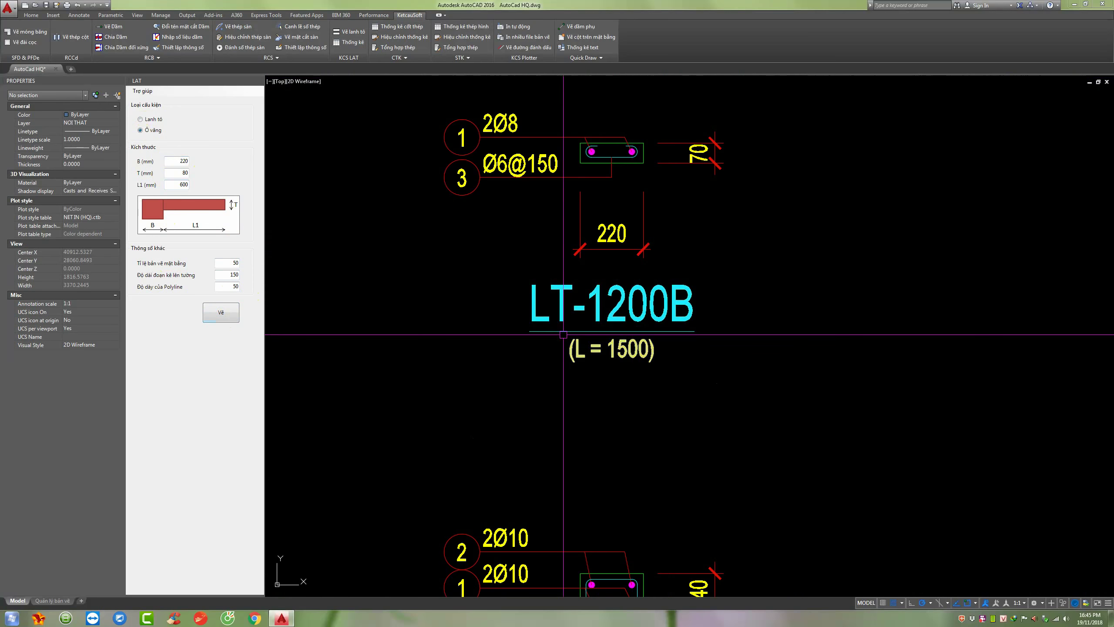
{"action": "scroll", "coordinate": [610, 300], "scroll_direction": "down", "scroll_amount": 3}
{"action": "scroll", "coordinate": [614, 300], "scroll_direction": "up", "scroll_amount": 1}
{"action": "scroll", "coordinate": [721, 293], "scroll_direction": "down", "scroll_amount": 2}
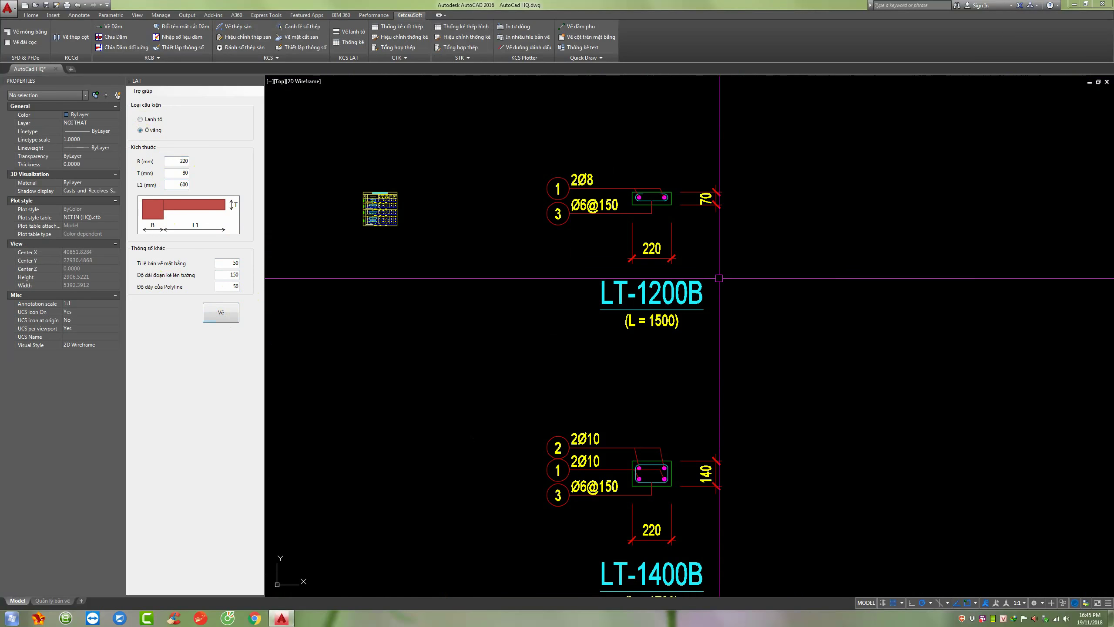
{"action": "scroll", "coordinate": [762, 272], "scroll_direction": "down", "scroll_amount": 4}
{"action": "scroll", "coordinate": [762, 272], "scroll_direction": "down", "scroll_amount": 3}
Zoom around the plan and inspect the 1200 dimension under door D2.
{"action": "scroll", "coordinate": [385, 280], "scroll_direction": "up", "scroll_amount": 6}
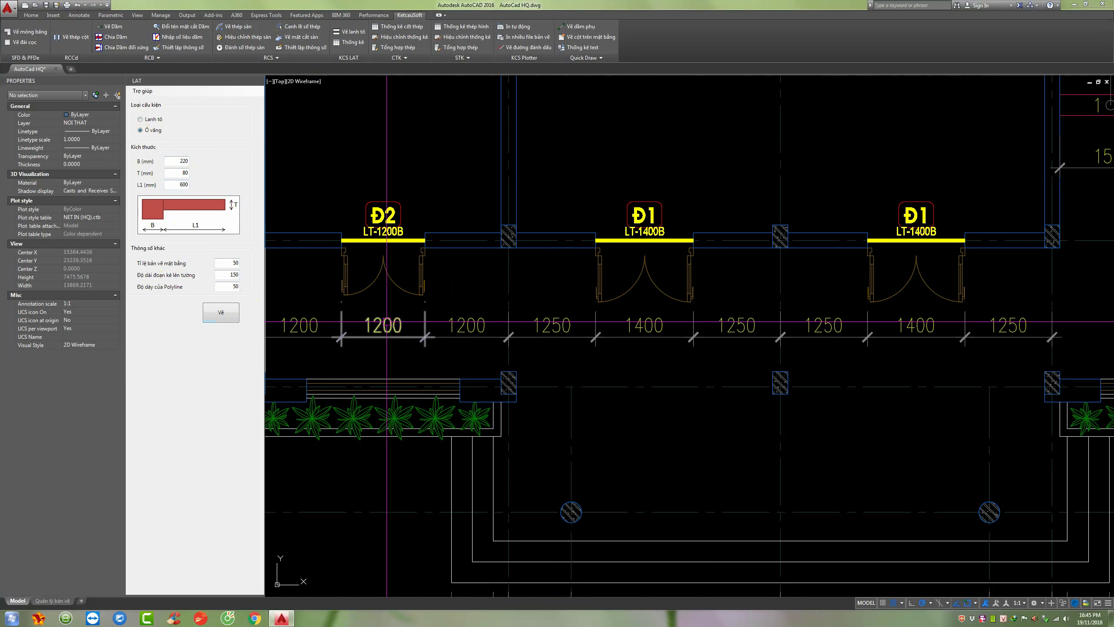
{"action": "left_click", "coordinate": [387, 335]}
{"action": "key", "text": "Escape"}
{"action": "scroll", "coordinate": [388, 263], "scroll_direction": "up", "scroll_amount": 2}
{"action": "scroll", "coordinate": [386, 237], "scroll_direction": "up", "scroll_amount": 2}
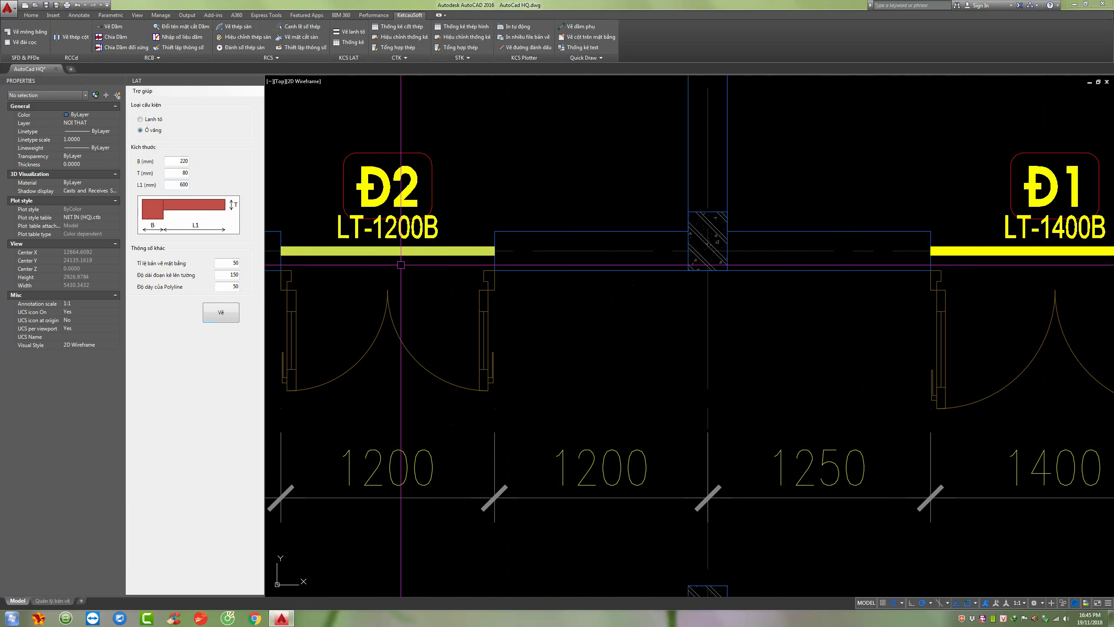
{"action": "scroll", "coordinate": [395, 299], "scroll_direction": "down", "scroll_amount": 2}
{"action": "scroll", "coordinate": [360, 417], "scroll_direction": "up", "scroll_amount": 1}
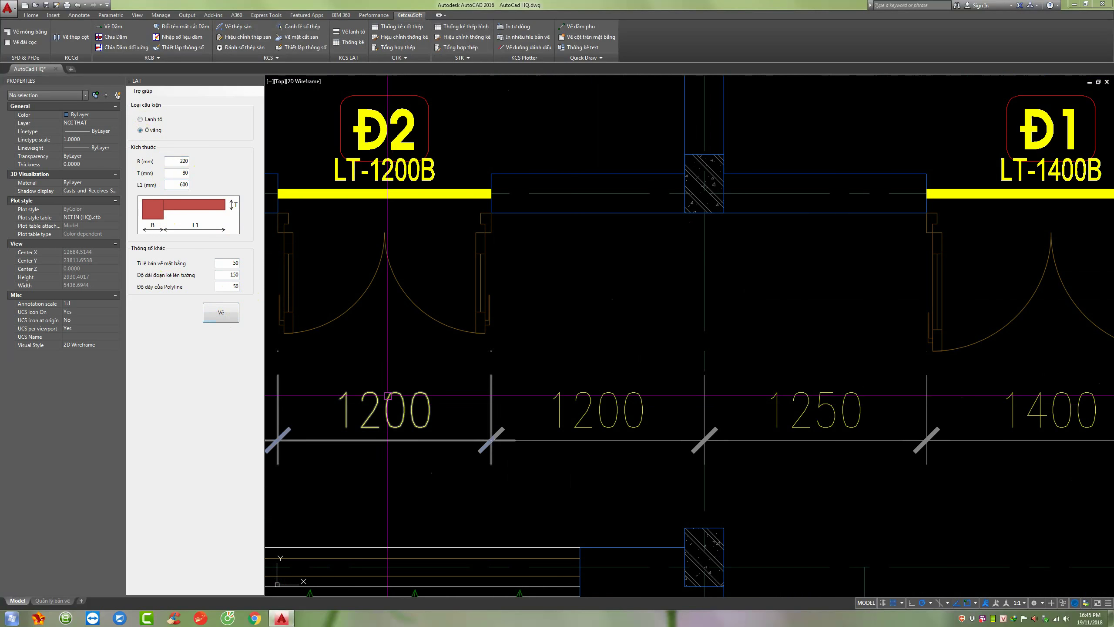
{"action": "scroll", "coordinate": [366, 385], "scroll_direction": "up", "scroll_amount": 1}
{"action": "scroll", "coordinate": [366, 385], "scroll_direction": "down", "scroll_amount": 12}
{"action": "scroll", "coordinate": [631, 329], "scroll_direction": "up", "scroll_amount": 6}
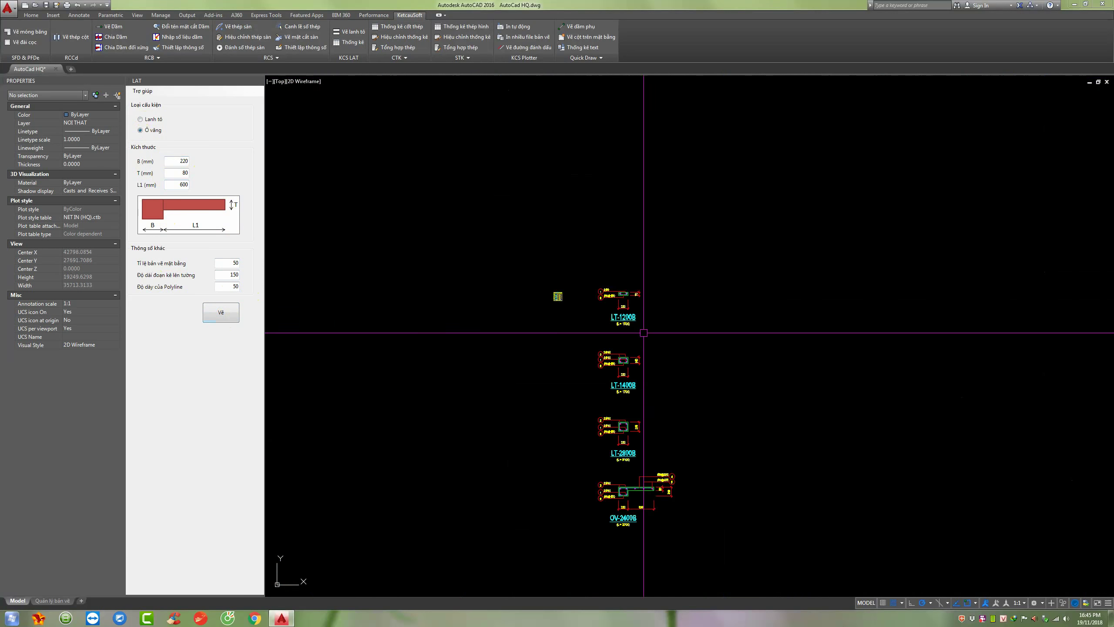
{"action": "scroll", "coordinate": [636, 319], "scroll_direction": "up", "scroll_amount": 5}
{"action": "scroll", "coordinate": [606, 311], "scroll_direction": "up", "scroll_amount": 2}
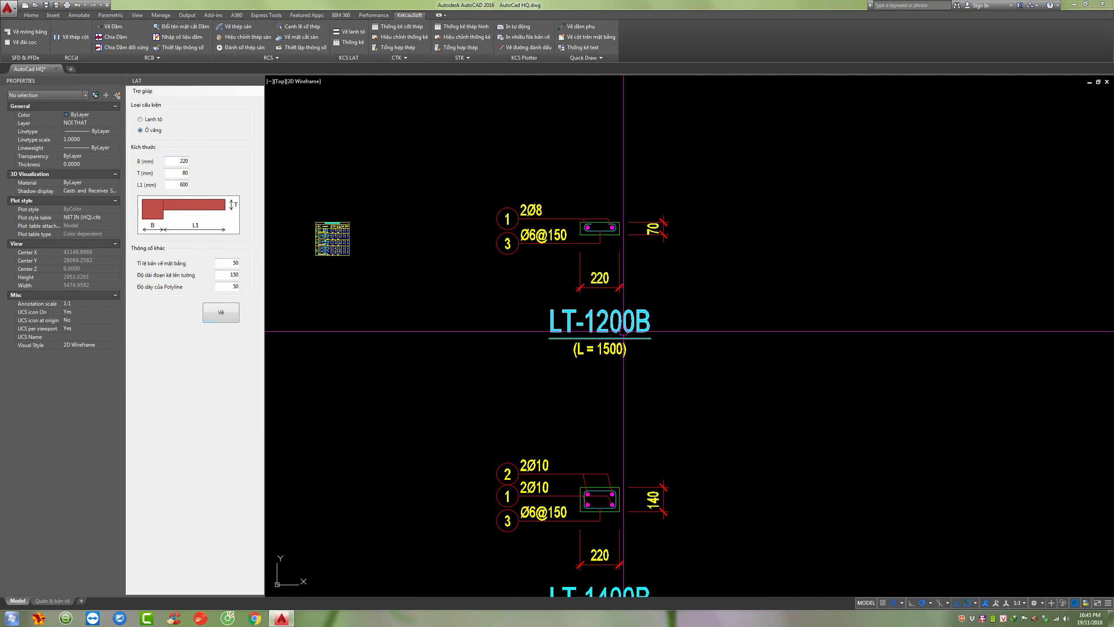
{"action": "scroll", "coordinate": [605, 333], "scroll_direction": "up", "scroll_amount": 4}
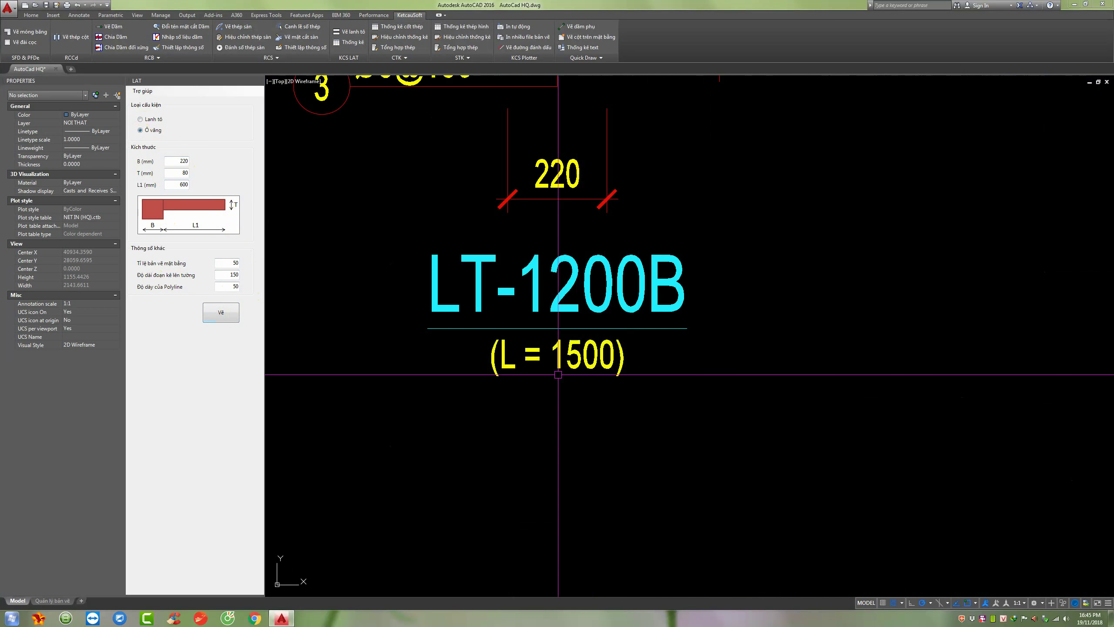
Inspect the (L = 1500) length text of the generated section details.
{"action": "left_click", "coordinate": [571, 366]}
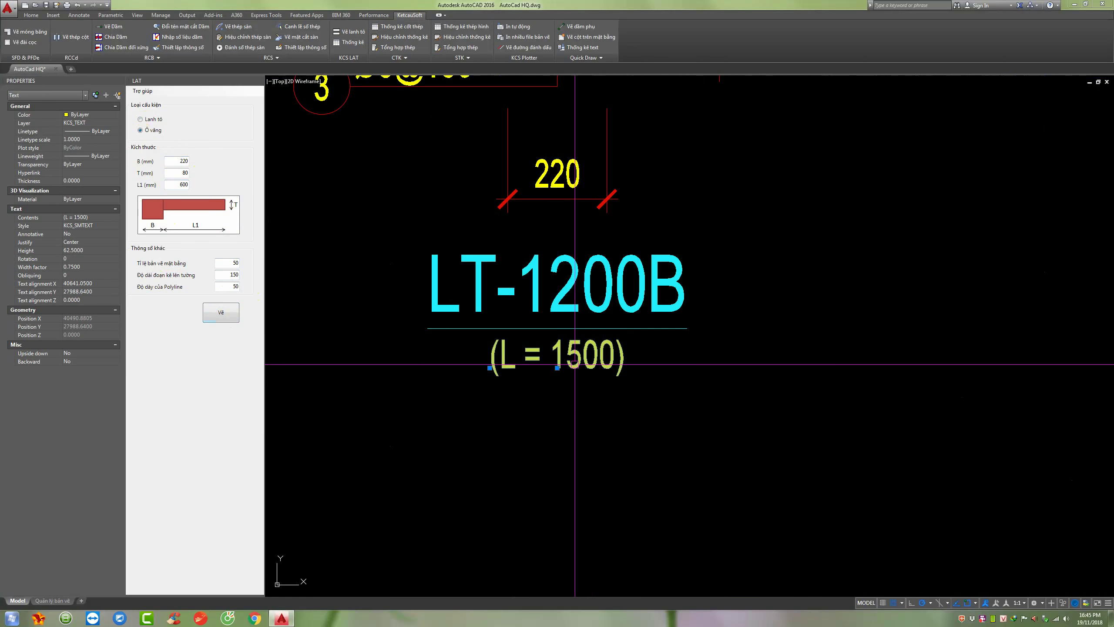
{"action": "key", "text": "Escape"}
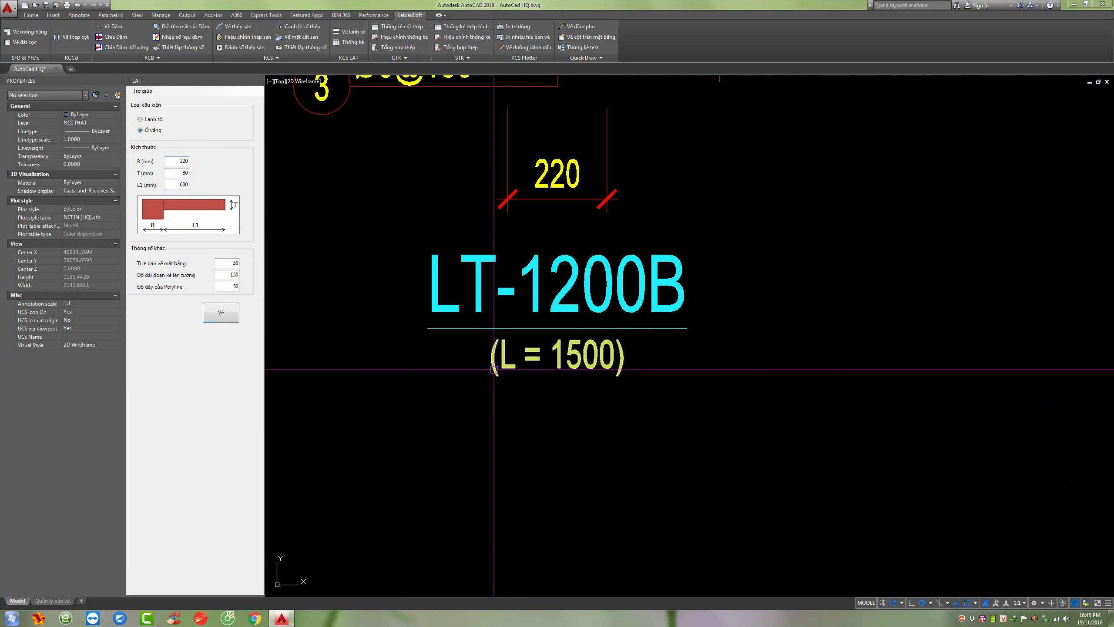
{"action": "scroll", "coordinate": [530, 371], "scroll_direction": "down", "scroll_amount": 4}
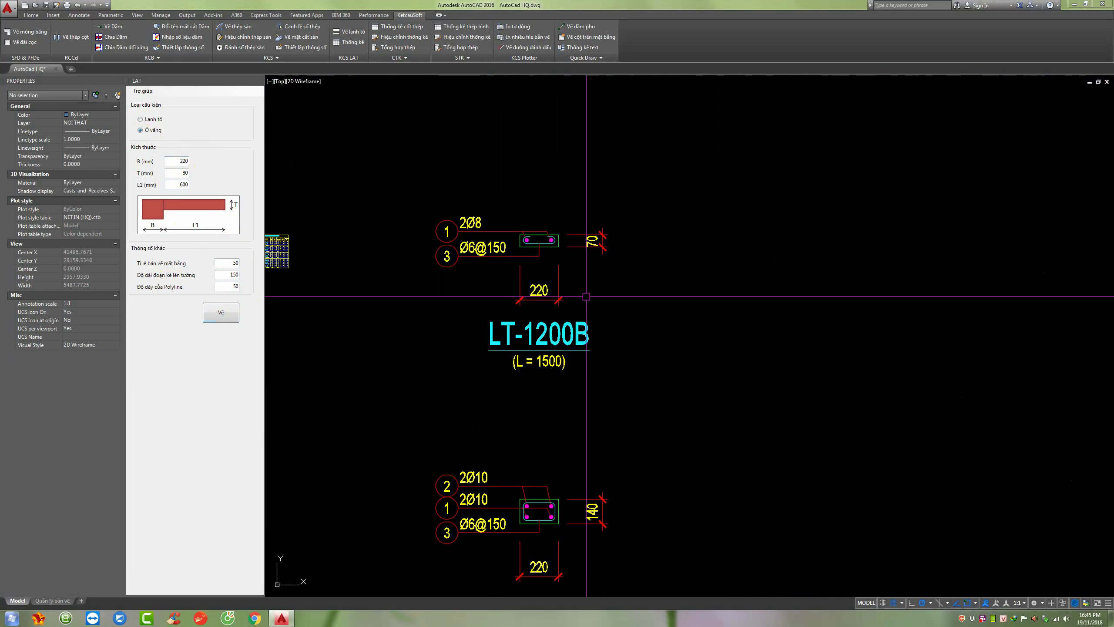
{"action": "scroll", "coordinate": [531, 242], "scroll_direction": "up", "scroll_amount": 2}
{"action": "scroll", "coordinate": [509, 230], "scroll_direction": "up", "scroll_amount": 2}
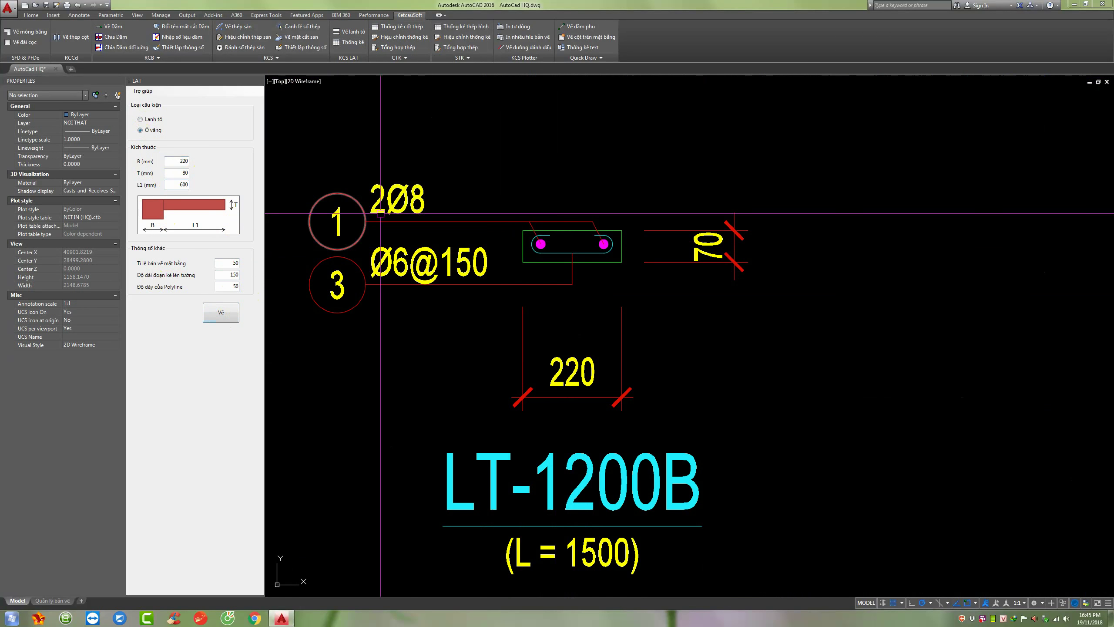
{"action": "scroll", "coordinate": [434, 210], "scroll_direction": "up", "scroll_amount": 2}
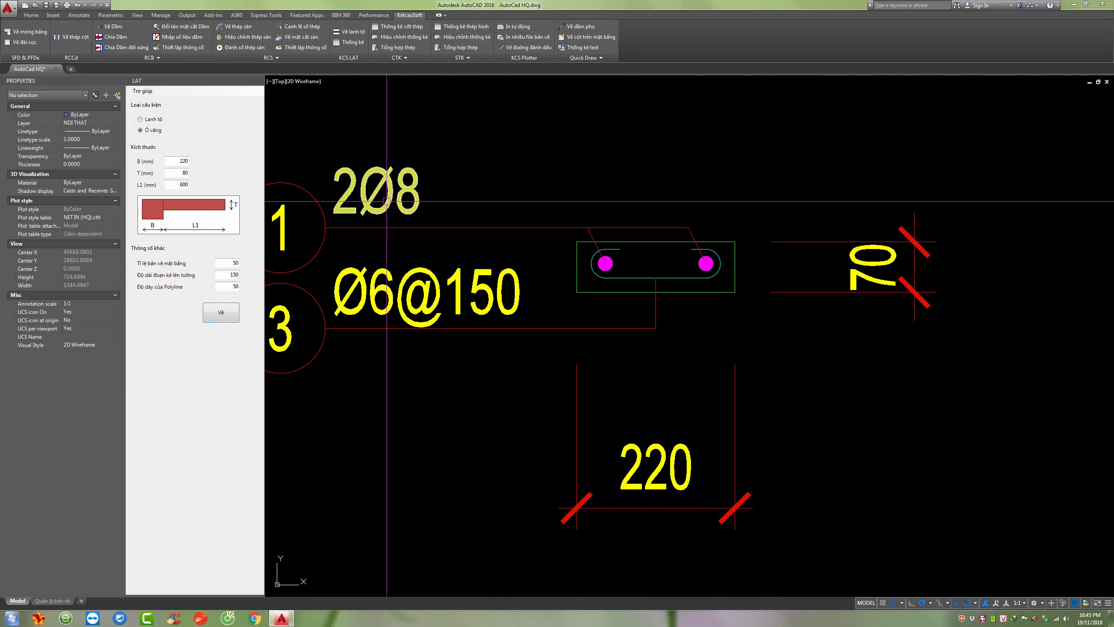
{"action": "scroll", "coordinate": [478, 202], "scroll_direction": "down", "scroll_amount": 2}
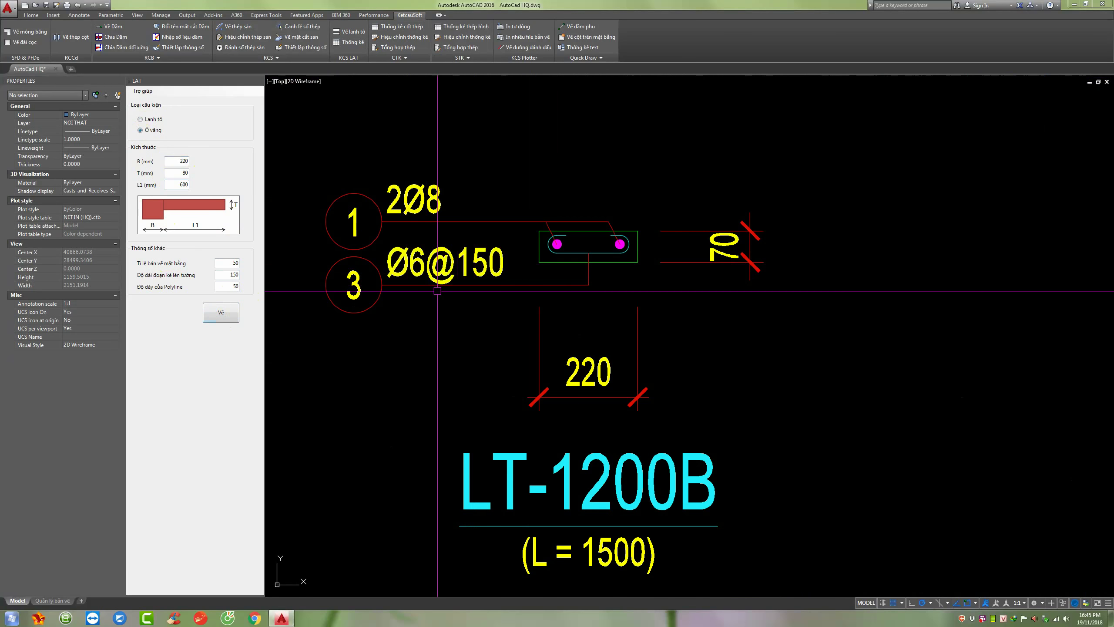
{"action": "scroll", "coordinate": [566, 228], "scroll_direction": "down", "scroll_amount": 3}
{"action": "scroll", "coordinate": [591, 215], "scroll_direction": "down", "scroll_amount": 5}
{"action": "scroll", "coordinate": [591, 215], "scroll_direction": "up", "scroll_amount": 8}
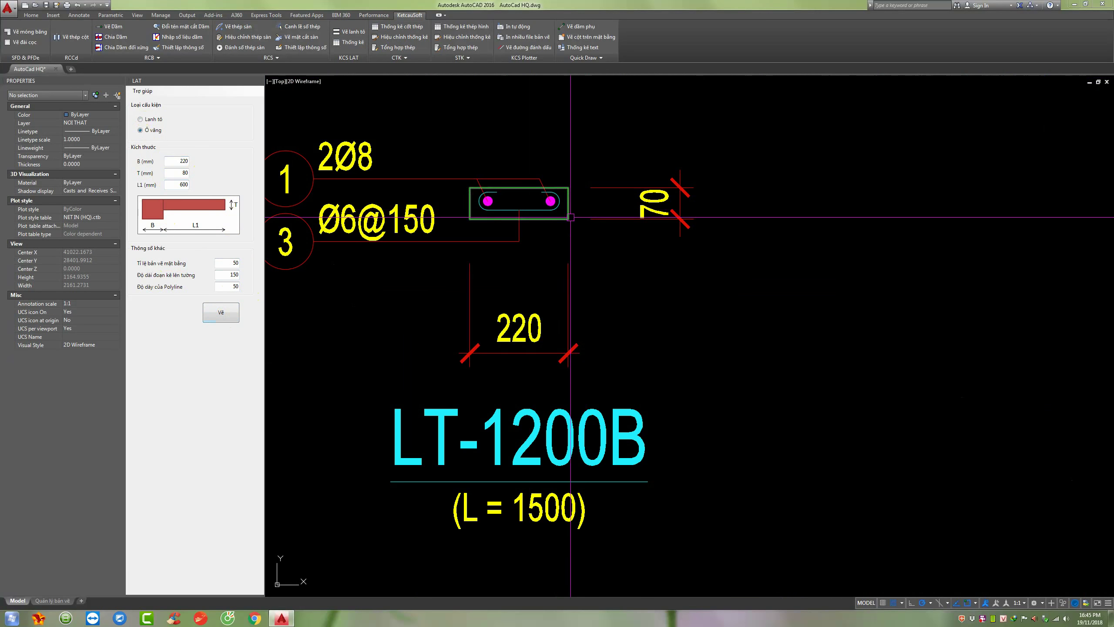
Check the LT-1200B section's 220 width and 70 depth dimensions.
{"action": "left_click", "coordinate": [526, 329]}
{"action": "key", "text": "Escape"}
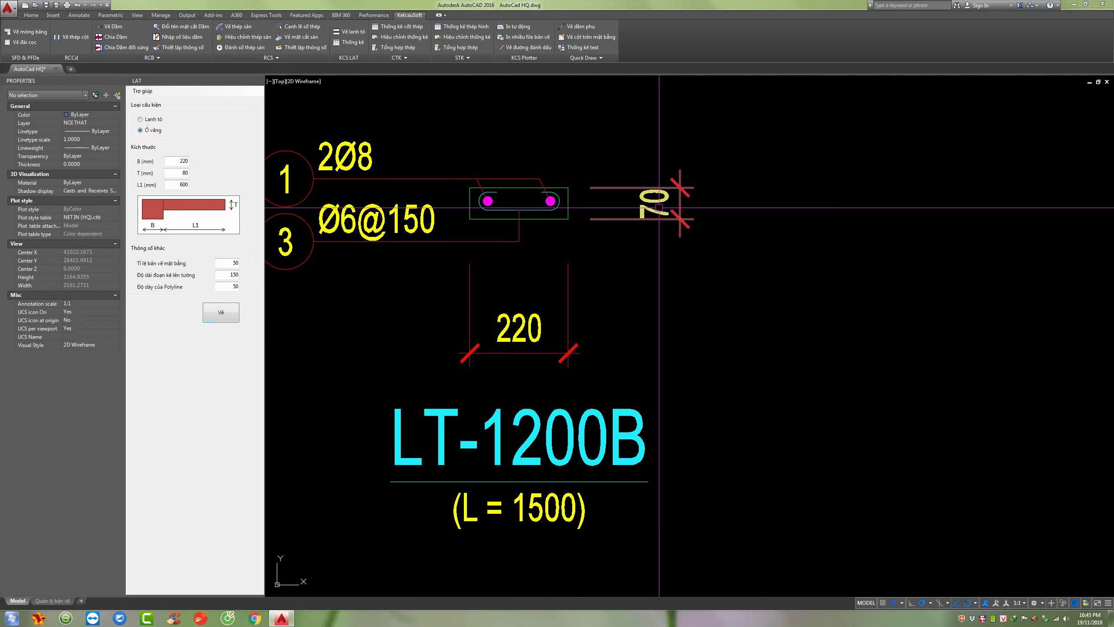
{"action": "left_click", "coordinate": [593, 220]}
{"action": "scroll", "coordinate": [570, 188], "scroll_direction": "down", "scroll_amount": 7}
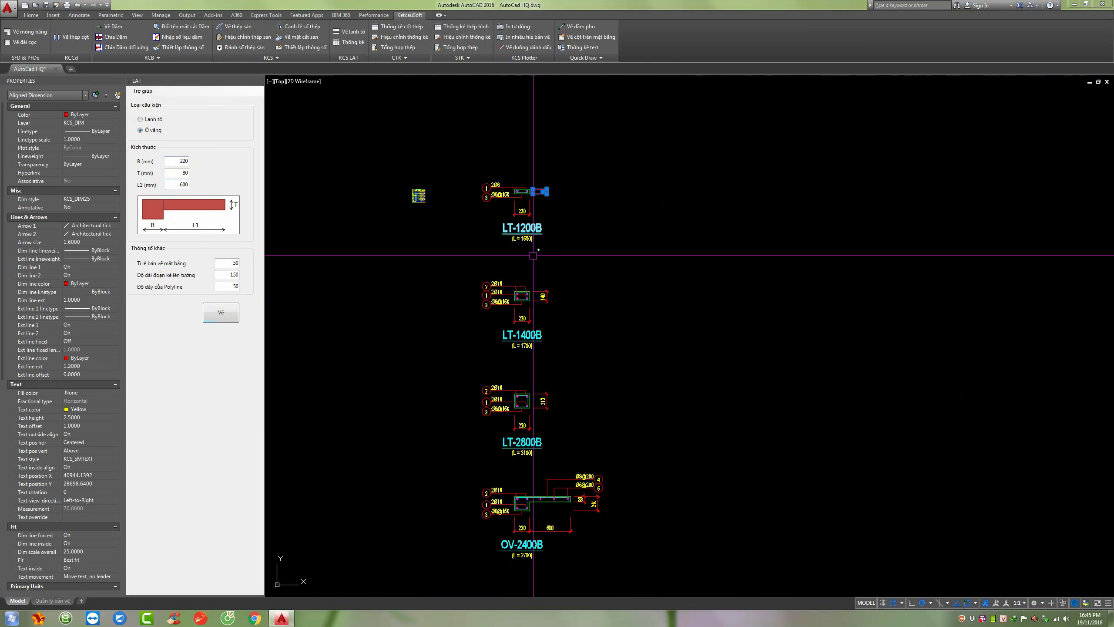
{"action": "scroll", "coordinate": [530, 189], "scroll_direction": "up", "scroll_amount": 4}
{"action": "scroll", "coordinate": [497, 295], "scroll_direction": "up", "scroll_amount": 3}
{"action": "key", "text": "Escape"}
Review the OV-2400B canopy's 220 and 600 dimensions and rebar labels 1–5, then zoom out.
{"action": "scroll", "coordinate": [559, 275], "scroll_direction": "down", "scroll_amount": 5}
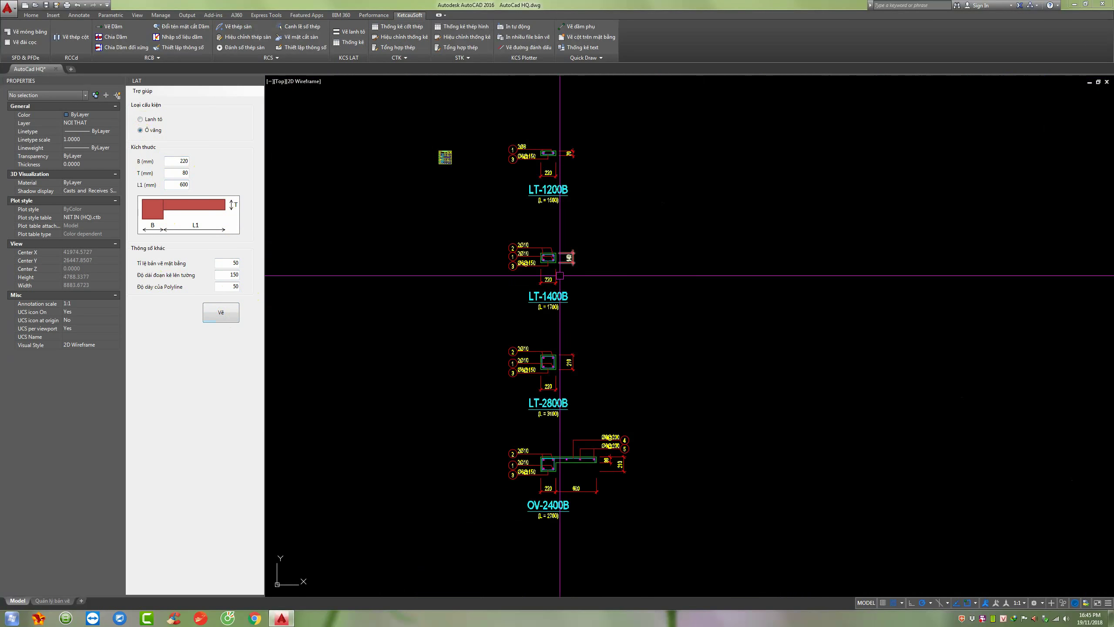
{"action": "scroll", "coordinate": [535, 368], "scroll_direction": "up", "scroll_amount": 2}
{"action": "scroll", "coordinate": [535, 198], "scroll_direction": "up", "scroll_amount": 2}
{"action": "scroll", "coordinate": [529, 231], "scroll_direction": "down", "scroll_amount": 4}
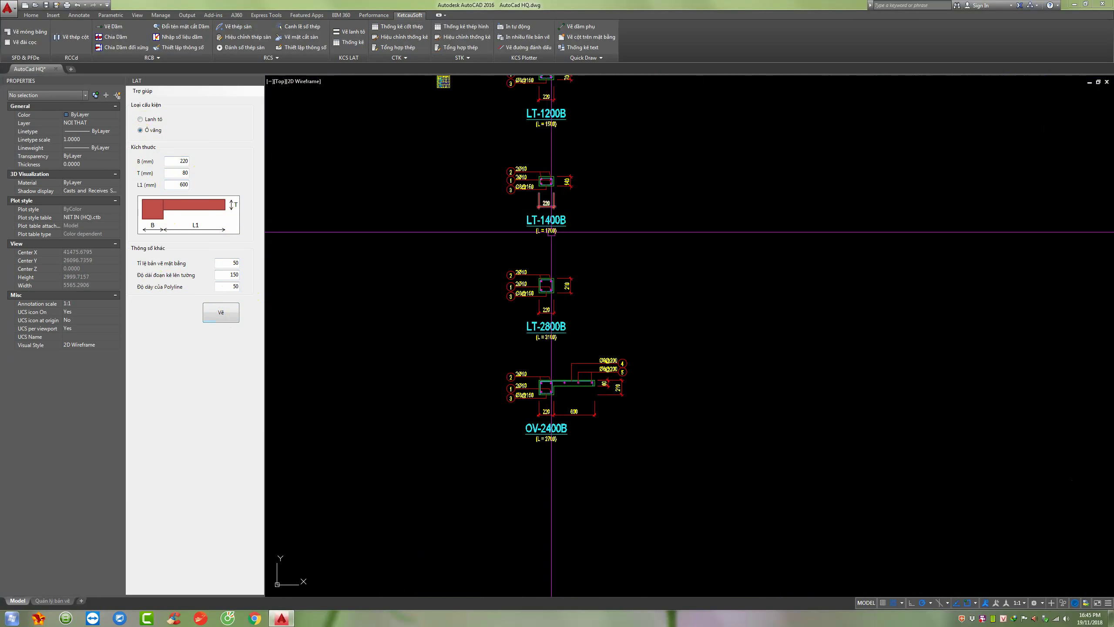
{"action": "scroll", "coordinate": [559, 408], "scroll_direction": "up", "scroll_amount": 3}
{"action": "scroll", "coordinate": [560, 407], "scroll_direction": "up", "scroll_amount": 2}
{"action": "scroll", "coordinate": [560, 392], "scroll_direction": "up", "scroll_amount": 4}
{"action": "scroll", "coordinate": [560, 309], "scroll_direction": "up", "scroll_amount": 2}
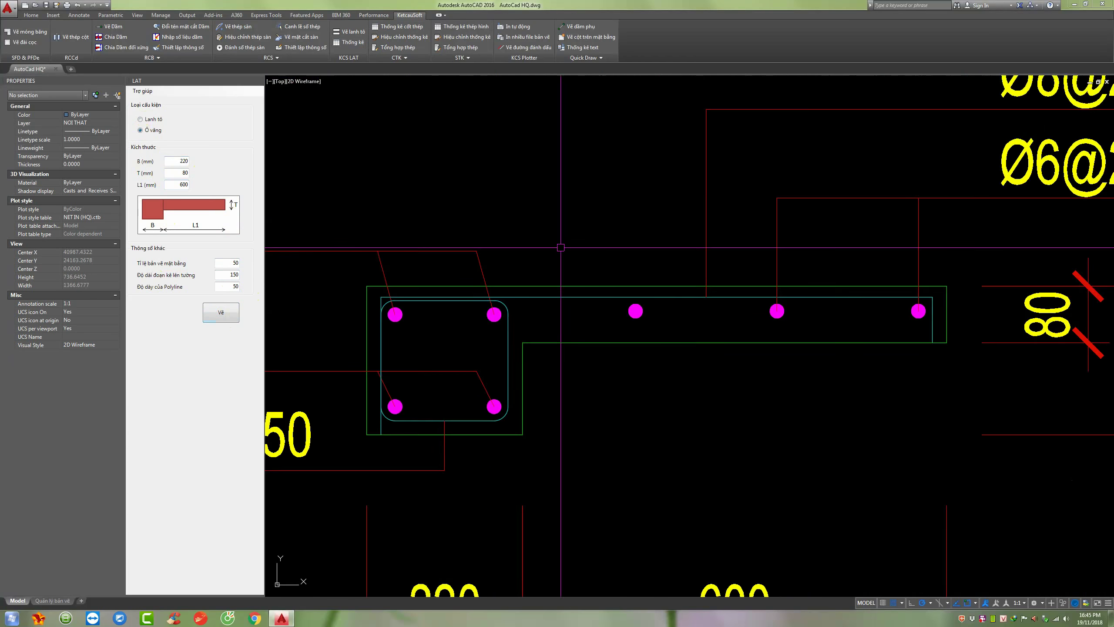
{"action": "scroll", "coordinate": [560, 242], "scroll_direction": "down", "scroll_amount": 4}
{"action": "scroll", "coordinate": [559, 464], "scroll_direction": "up", "scroll_amount": 4}
{"action": "scroll", "coordinate": [560, 447], "scroll_direction": "down", "scroll_amount": 2}
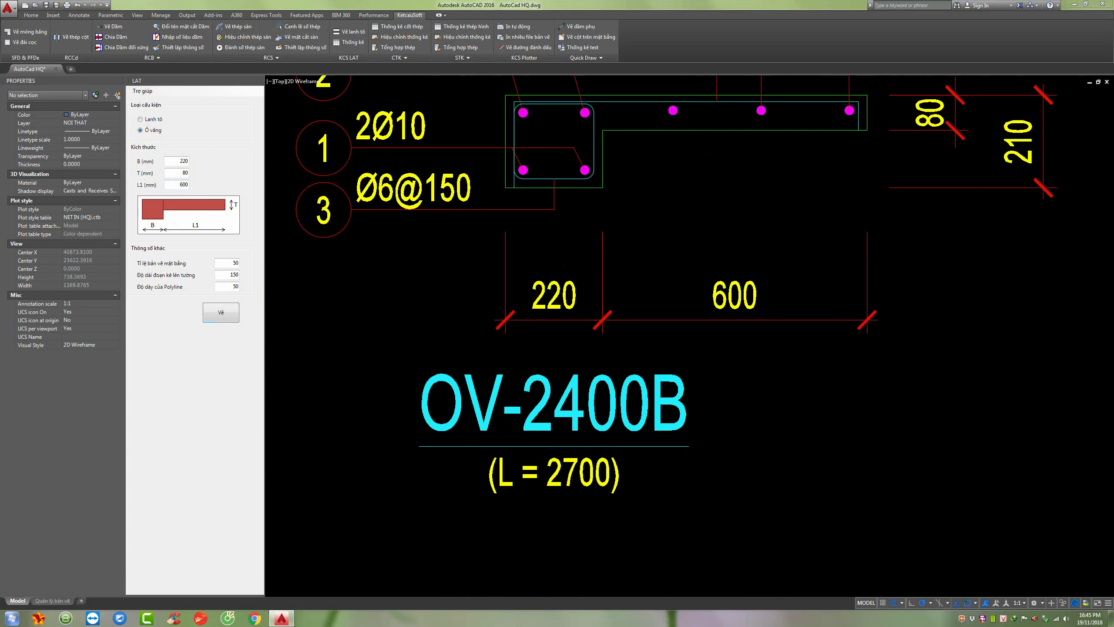
{"action": "scroll", "coordinate": [559, 465], "scroll_direction": "down", "scroll_amount": 2}
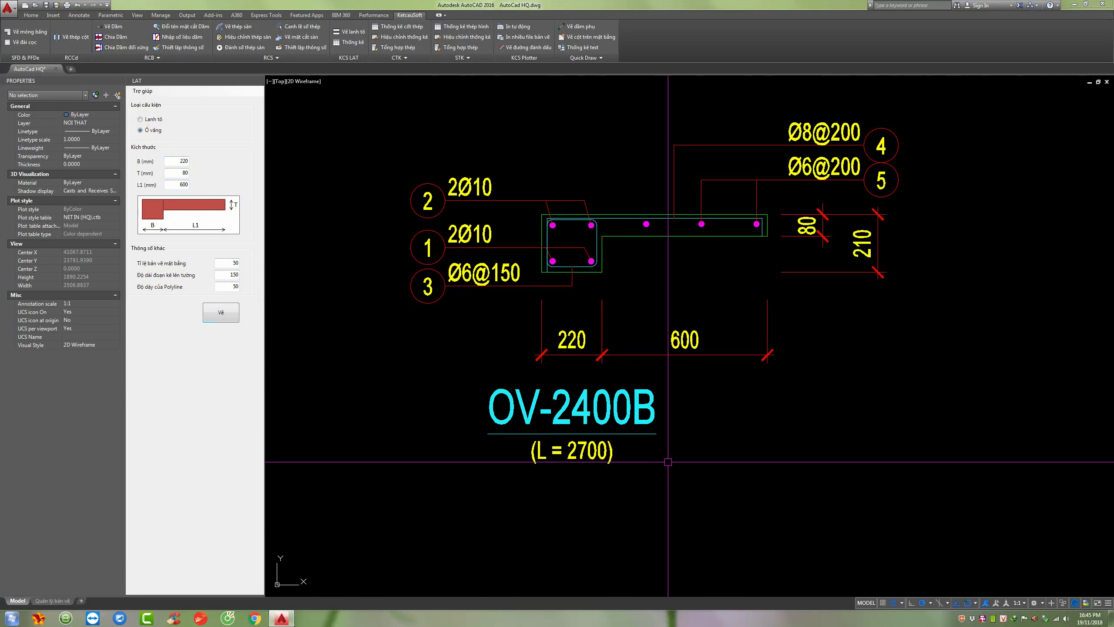
{"action": "scroll", "coordinate": [608, 458], "scroll_direction": "up", "scroll_amount": 2}
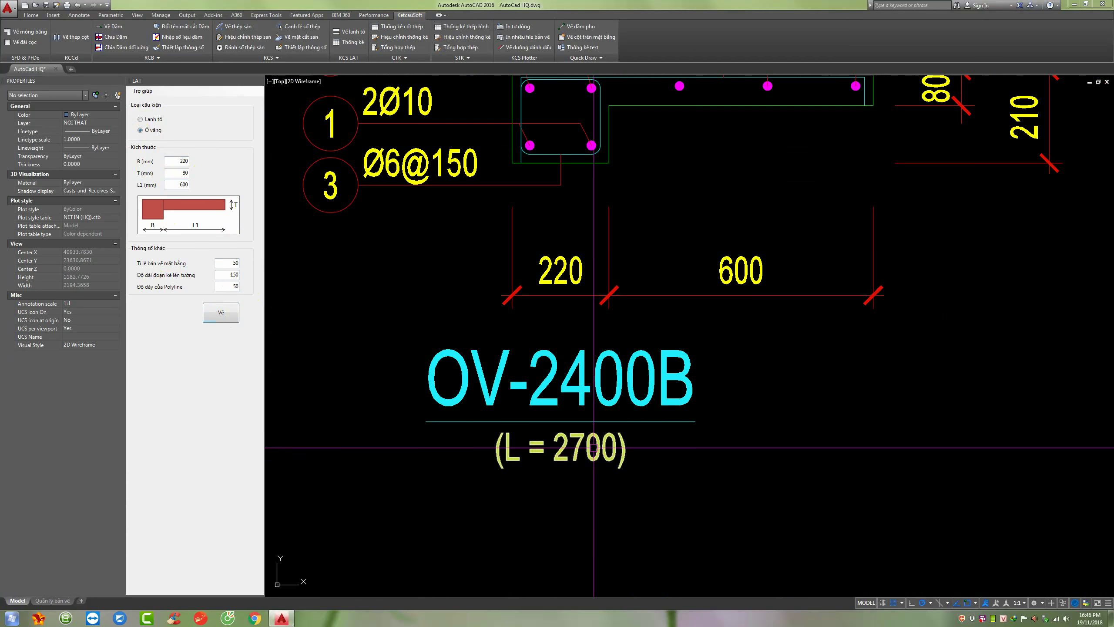
{"action": "scroll", "coordinate": [594, 448], "scroll_direction": "down", "scroll_amount": 2}
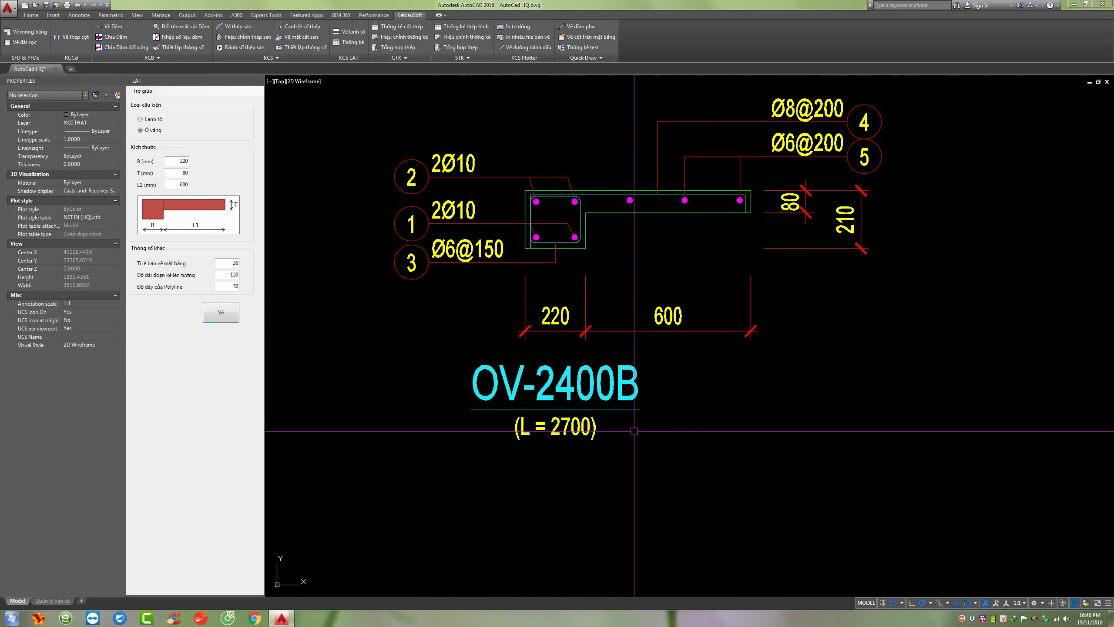
{"action": "scroll", "coordinate": [595, 426], "scroll_direction": "up", "scroll_amount": 4}
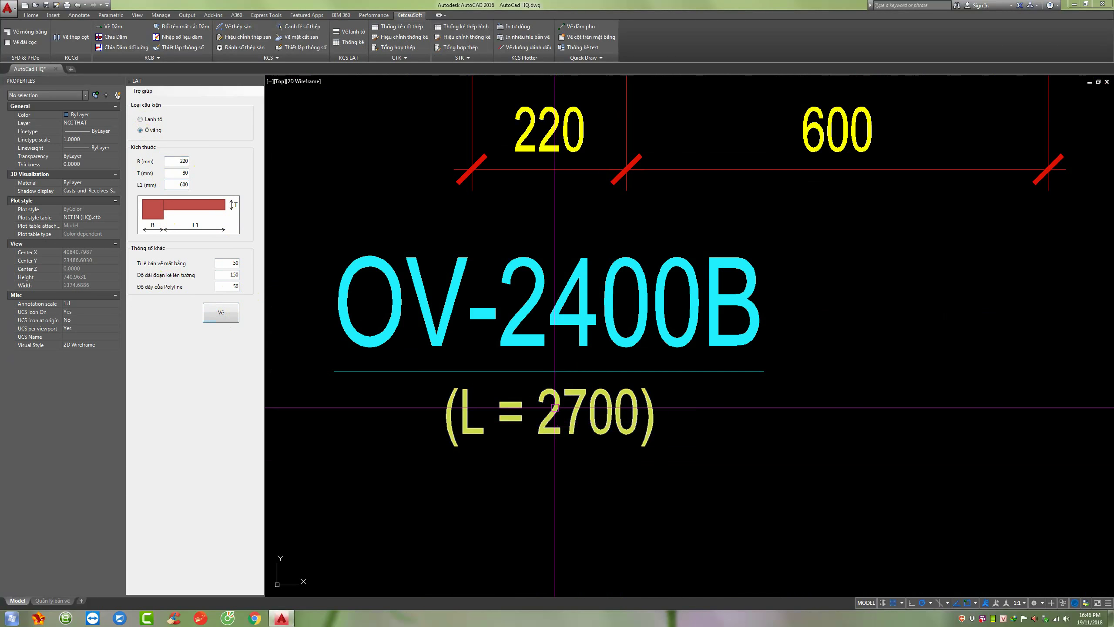
{"action": "scroll", "coordinate": [586, 422], "scroll_direction": "down", "scroll_amount": 4}
{"action": "scroll", "coordinate": [569, 421], "scroll_direction": "up", "scroll_amount": 4}
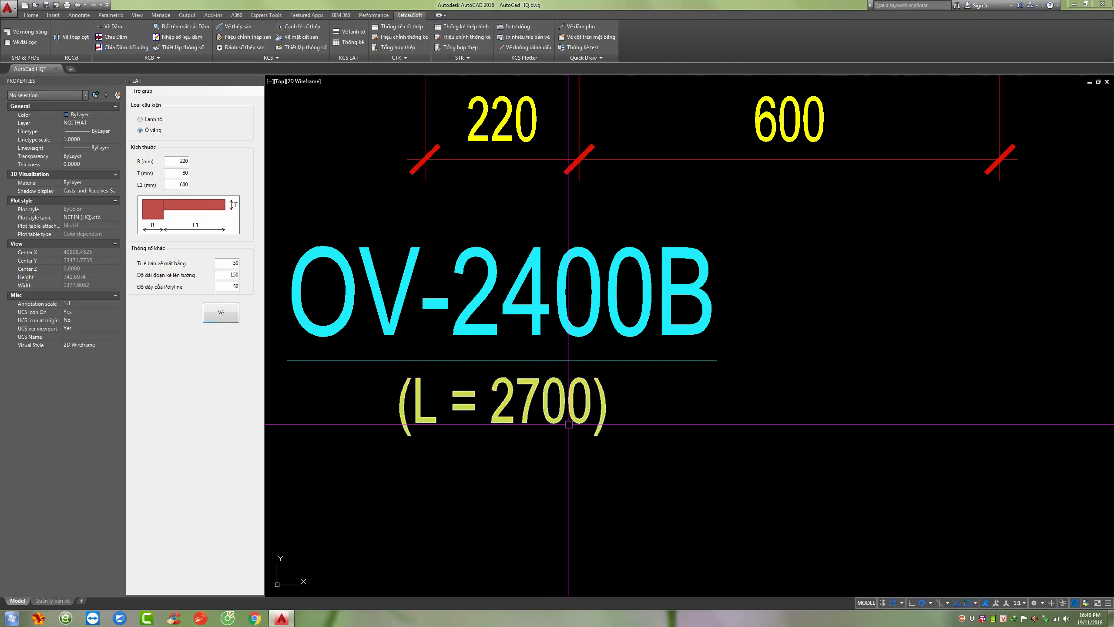
{"action": "scroll", "coordinate": [570, 421], "scroll_direction": "down", "scroll_amount": 2}
{"action": "scroll", "coordinate": [554, 415], "scroll_direction": "up", "scroll_amount": 2}
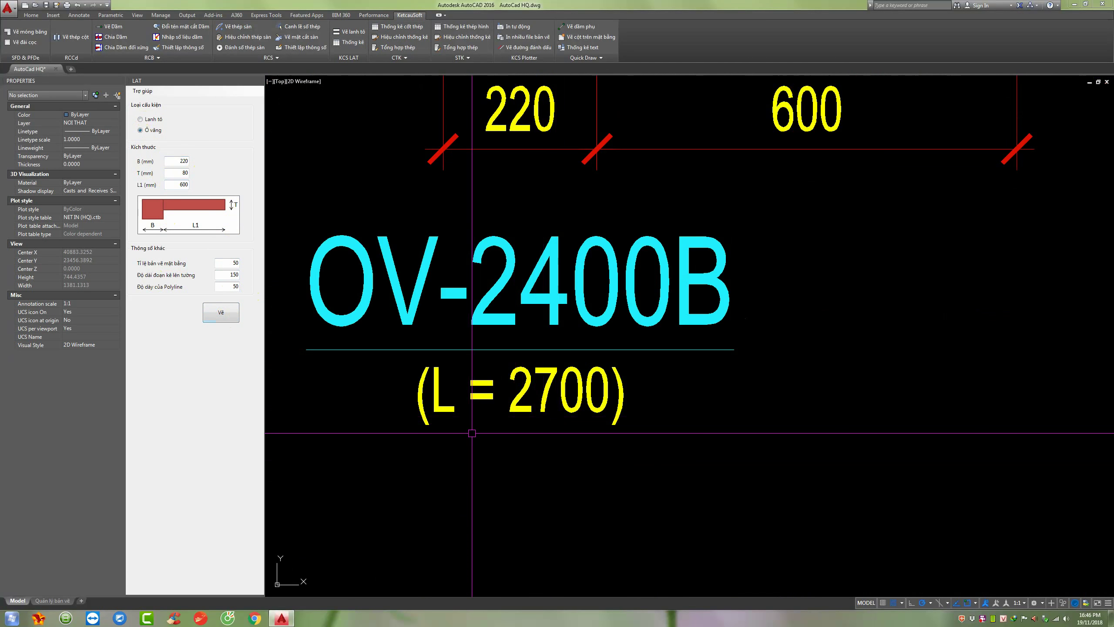
{"action": "scroll", "coordinate": [527, 416], "scroll_direction": "down", "scroll_amount": 6}
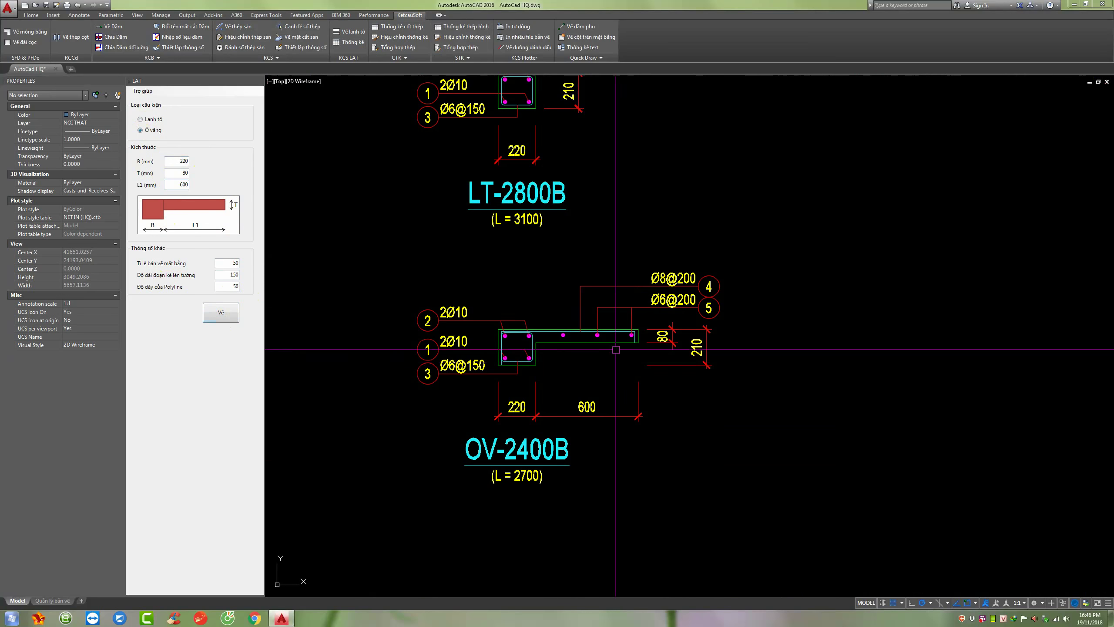
{"action": "scroll", "coordinate": [539, 351], "scroll_direction": "up", "scroll_amount": 4}
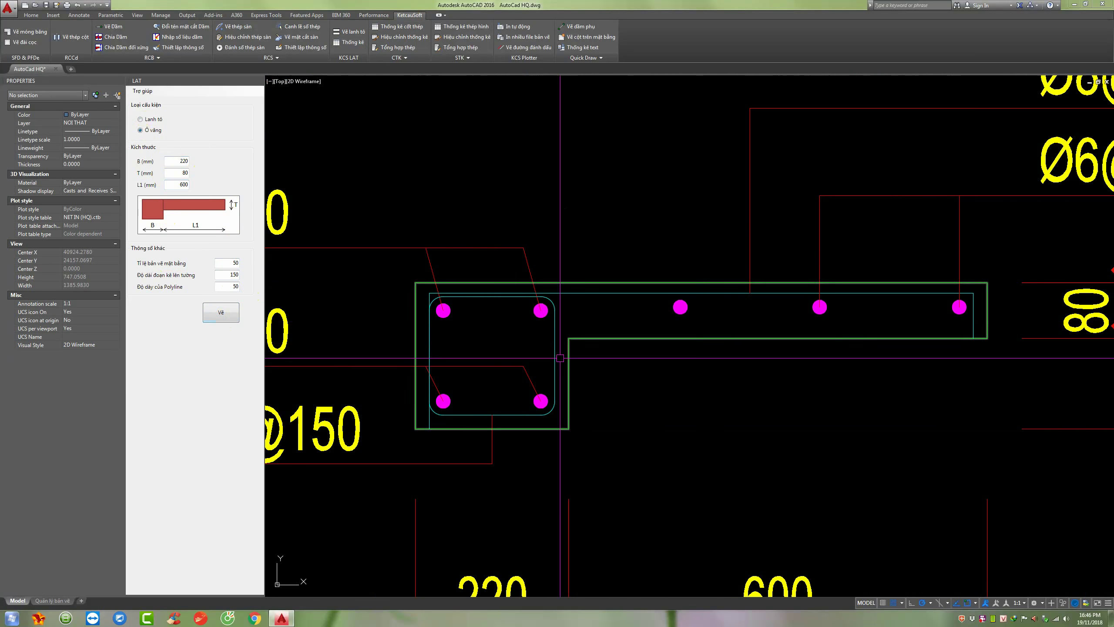
{"action": "scroll", "coordinate": [535, 351], "scroll_direction": "down", "scroll_amount": 4}
{"action": "scroll", "coordinate": [645, 302], "scroll_direction": "up", "scroll_amount": 2}
{"action": "scroll", "coordinate": [614, 307], "scroll_direction": "down", "scroll_amount": 2}
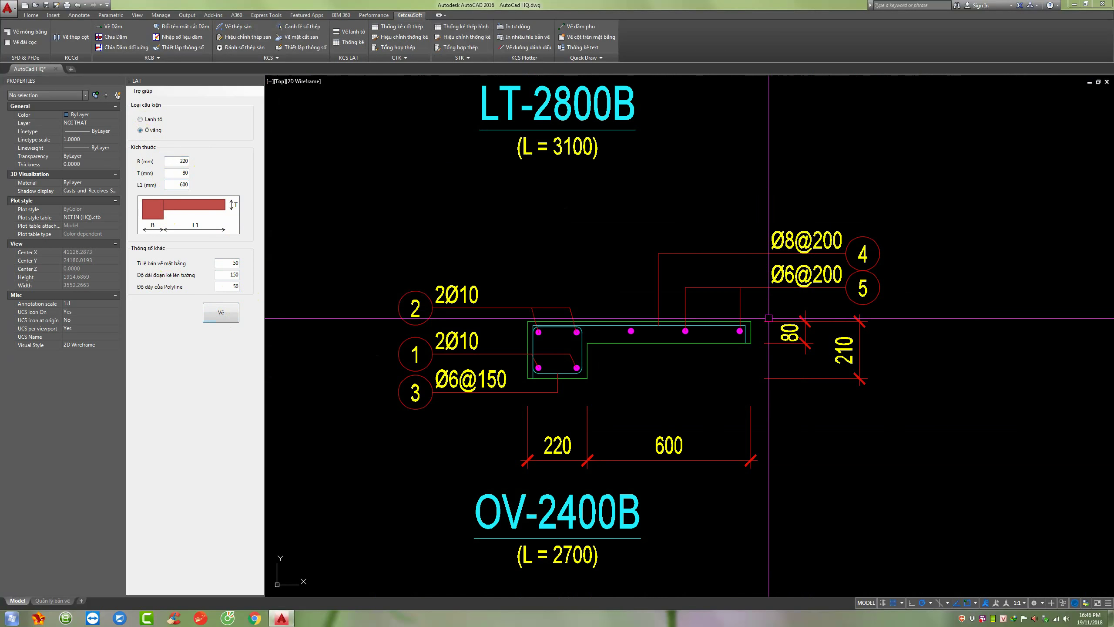
{"action": "scroll", "coordinate": [417, 328], "scroll_direction": "up", "scroll_amount": 2}
{"action": "scroll", "coordinate": [610, 377], "scroll_direction": "down", "scroll_amount": 8}
{"action": "scroll", "coordinate": [592, 363], "scroll_direction": "down", "scroll_amount": 4}
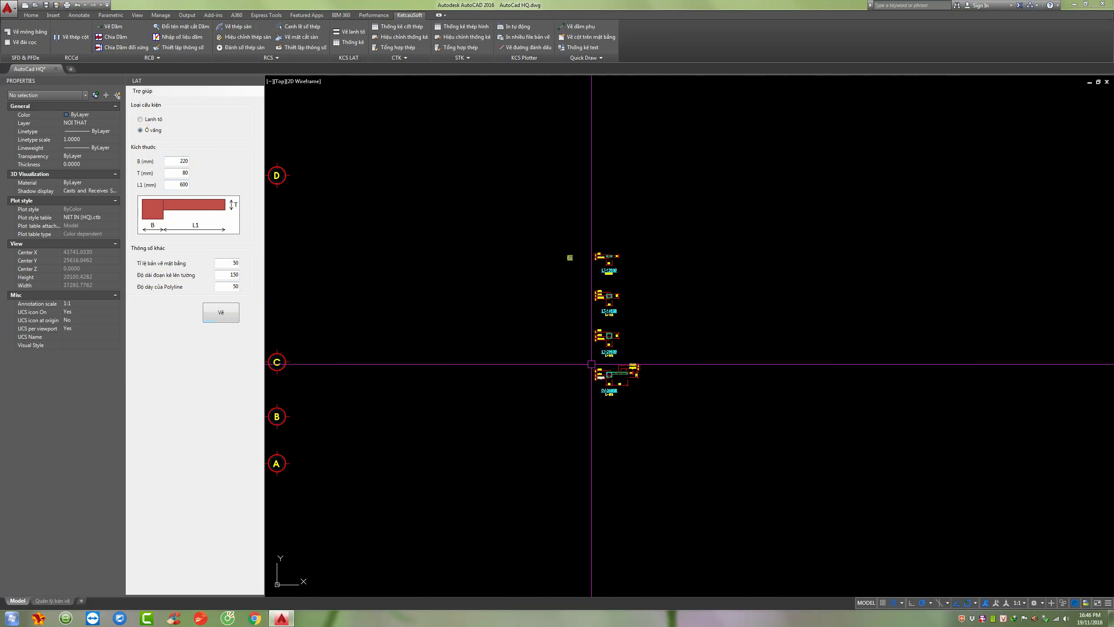
{"action": "scroll", "coordinate": [571, 259], "scroll_direction": "up", "scroll_amount": 6}
{"action": "middle_click_drag", "start_coordinate": [566, 261], "coordinate": [538, 249]}
{"action": "scroll", "coordinate": [538, 248], "scroll_direction": "up", "scroll_amount": 2}
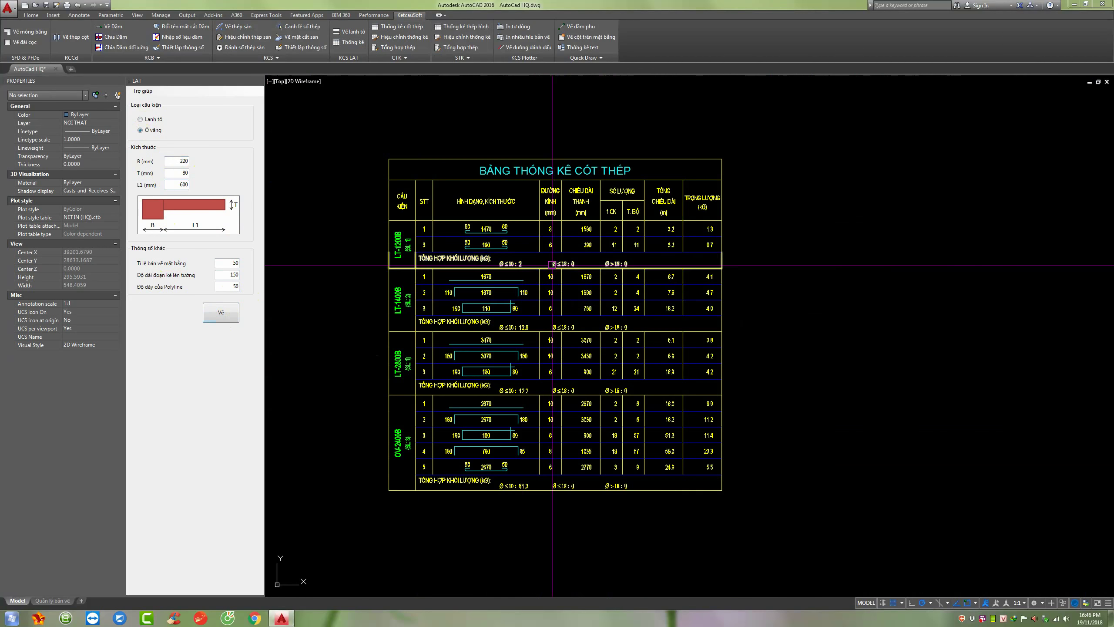
{"action": "scroll", "coordinate": [418, 303], "scroll_direction": "up", "scroll_amount": 2}
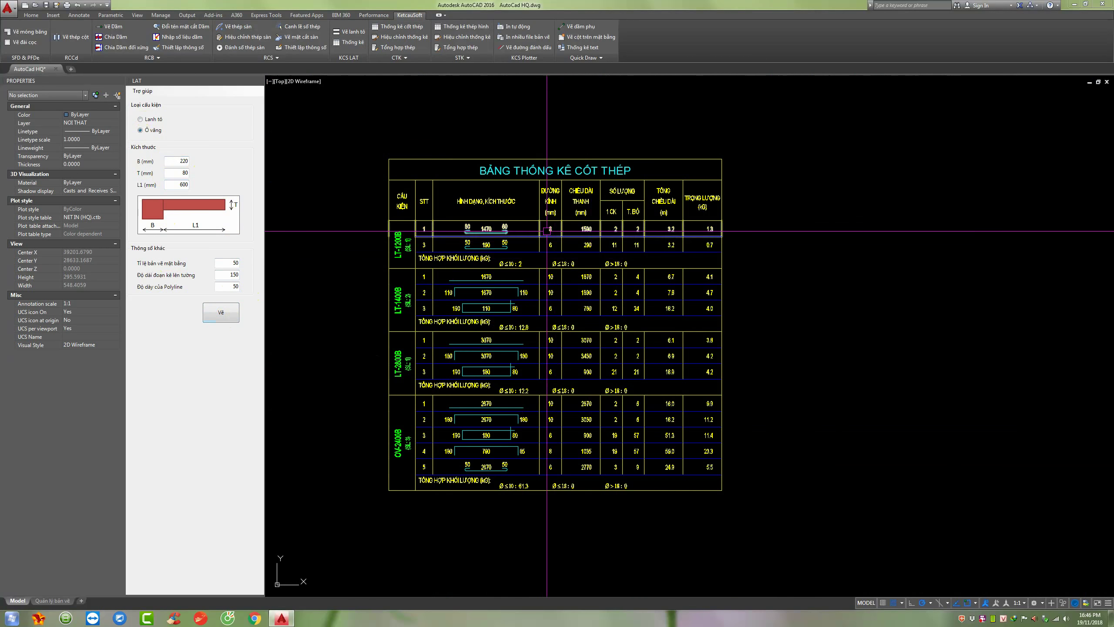
{"action": "scroll", "coordinate": [528, 221], "scroll_direction": "down", "scroll_amount": 2}
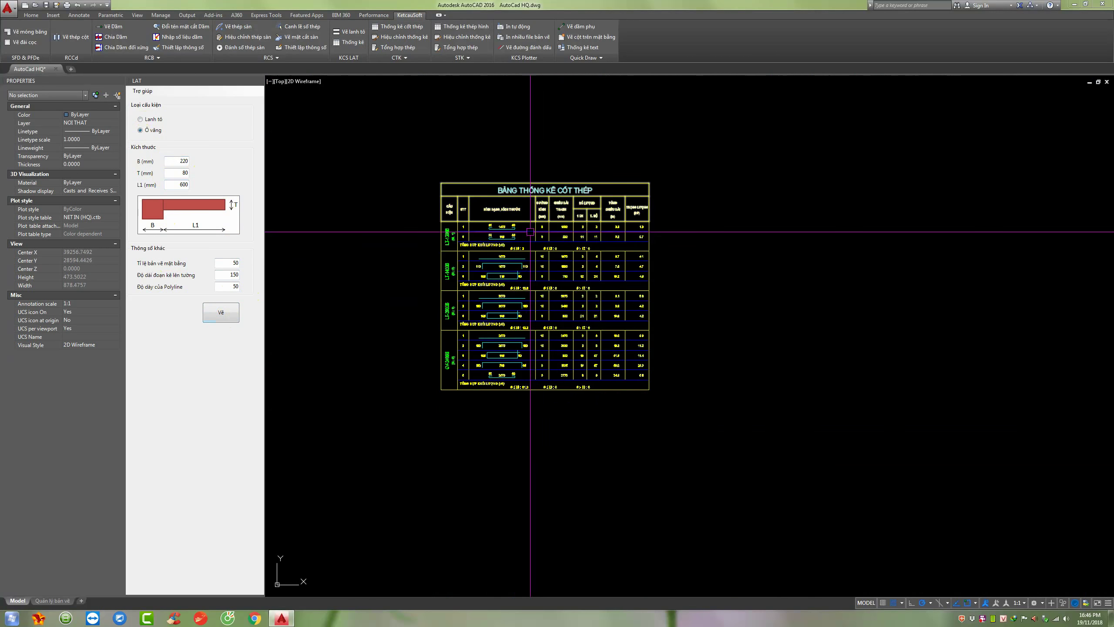
{"action": "scroll", "coordinate": [572, 271], "scroll_direction": "up", "scroll_amount": 2}
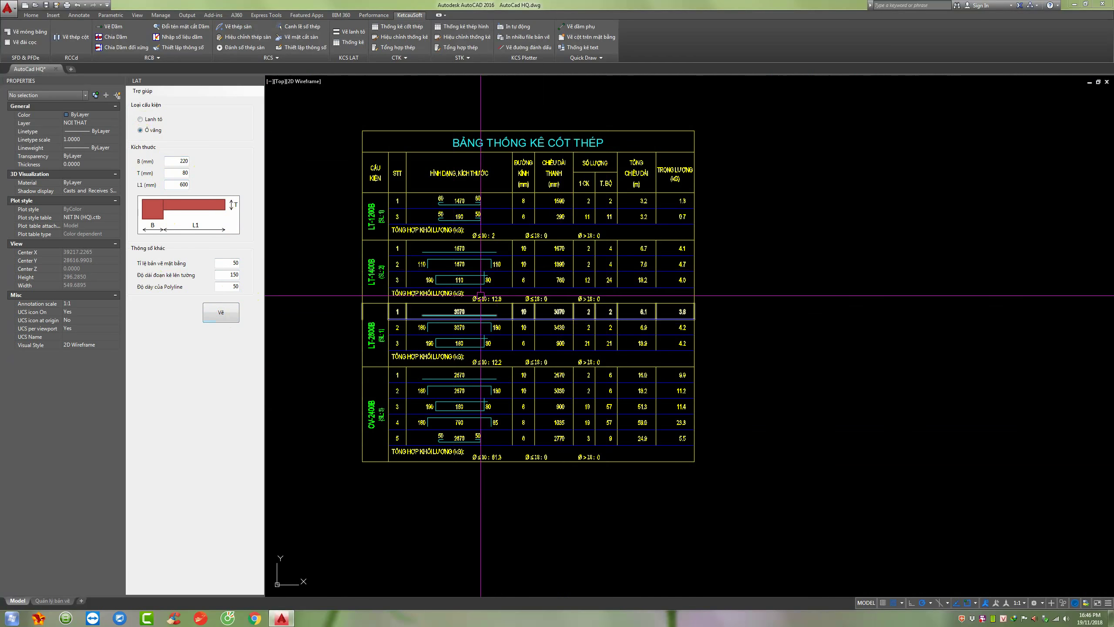
{"action": "scroll", "coordinate": [561, 258], "scroll_direction": "down", "scroll_amount": 6}
{"action": "scroll", "coordinate": [570, 258], "scroll_direction": "up", "scroll_amount": 4}
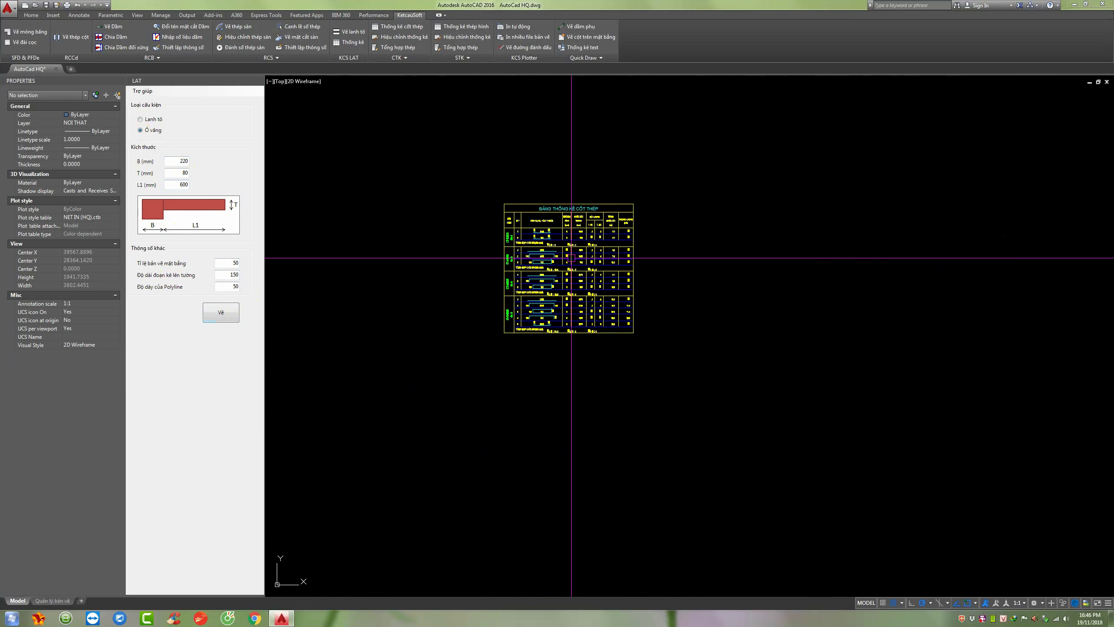
{"action": "scroll", "coordinate": [571, 258], "scroll_direction": "up", "scroll_amount": 4}
{"action": "scroll", "coordinate": [572, 258], "scroll_direction": "up", "scroll_amount": 1}
{"action": "scroll", "coordinate": [570, 257], "scroll_direction": "down", "scroll_amount": 1}
{"action": "scroll", "coordinate": [561, 250], "scroll_direction": "down", "scroll_amount": 8}
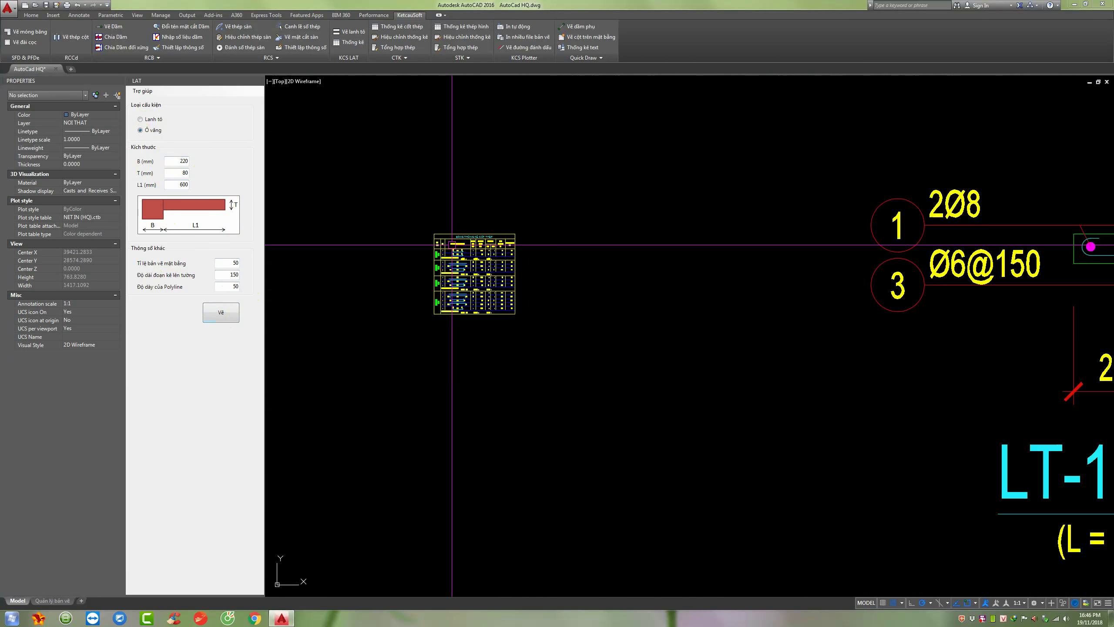
{"action": "scroll", "coordinate": [554, 243], "scroll_direction": "down", "scroll_amount": 3}
{"action": "scroll", "coordinate": [570, 264], "scroll_direction": "down", "scroll_amount": 2}
{"action": "scroll", "coordinate": [595, 303], "scroll_direction": "up", "scroll_amount": 1}
{"action": "scroll", "coordinate": [597, 316], "scroll_direction": "up", "scroll_amount": 4}
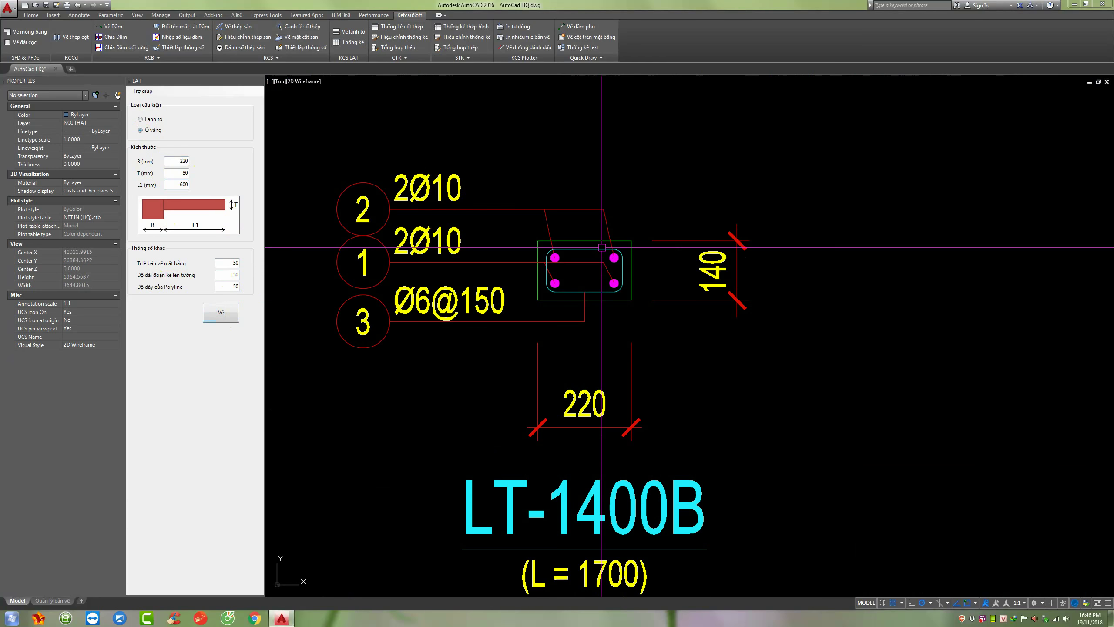
{"action": "scroll", "coordinate": [603, 285], "scroll_direction": "up", "scroll_amount": 2}
{"action": "scroll", "coordinate": [601, 373], "scroll_direction": "down", "scroll_amount": 8}
{"action": "scroll", "coordinate": [600, 324], "scroll_direction": "up", "scroll_amount": 8}
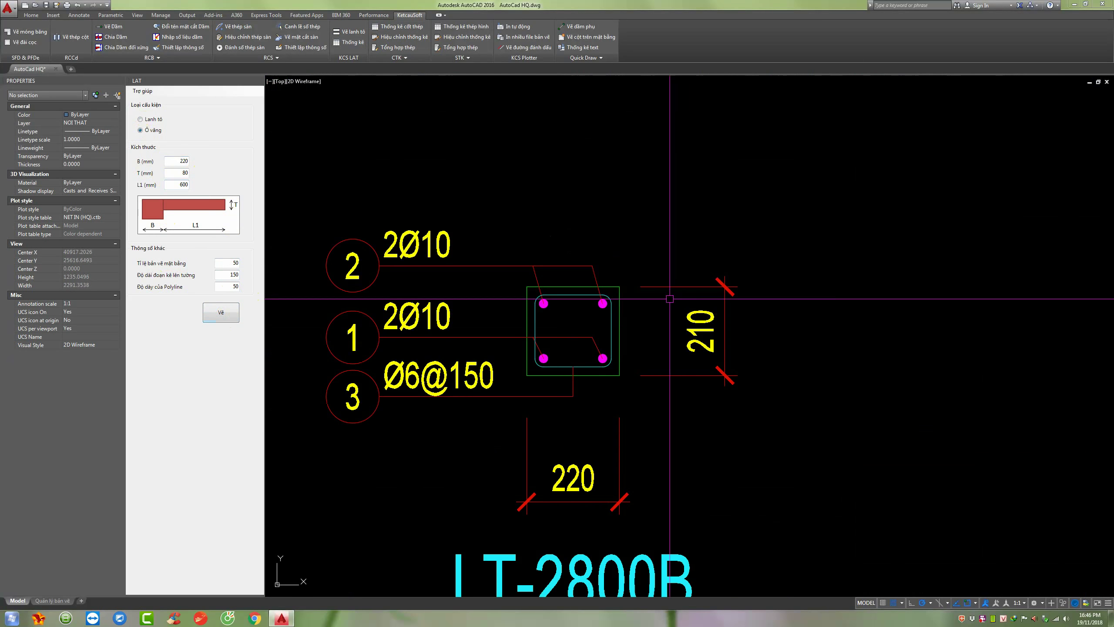
{"action": "scroll", "coordinate": [710, 281], "scroll_direction": "down", "scroll_amount": 8}
{"action": "scroll", "coordinate": [711, 280], "scroll_direction": "down", "scroll_amount": 8}
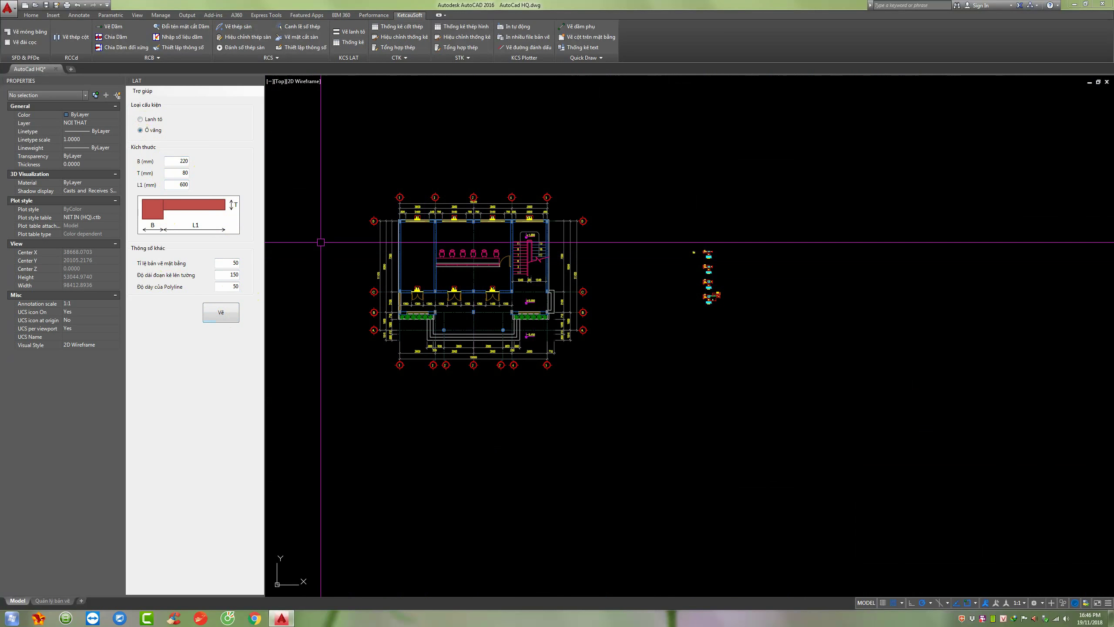
{"action": "scroll", "coordinate": [409, 232], "scroll_direction": "up", "scroll_amount": 2}
{"action": "scroll", "coordinate": [409, 233], "scroll_direction": "up", "scroll_amount": 2}
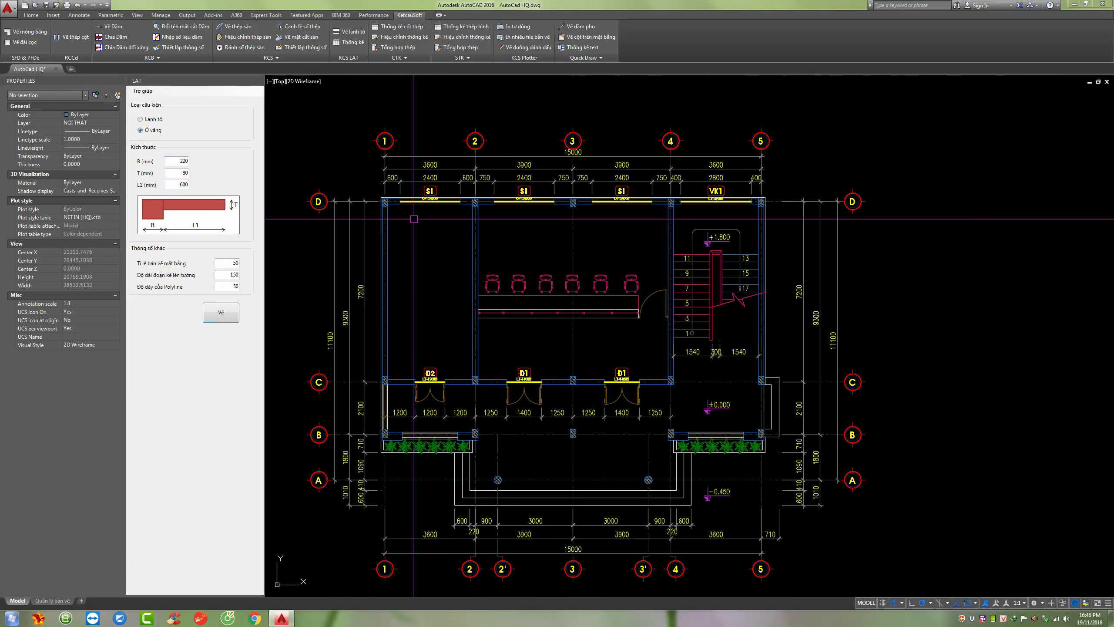
{"action": "scroll", "coordinate": [400, 210], "scroll_direction": "down", "scroll_amount": 4}
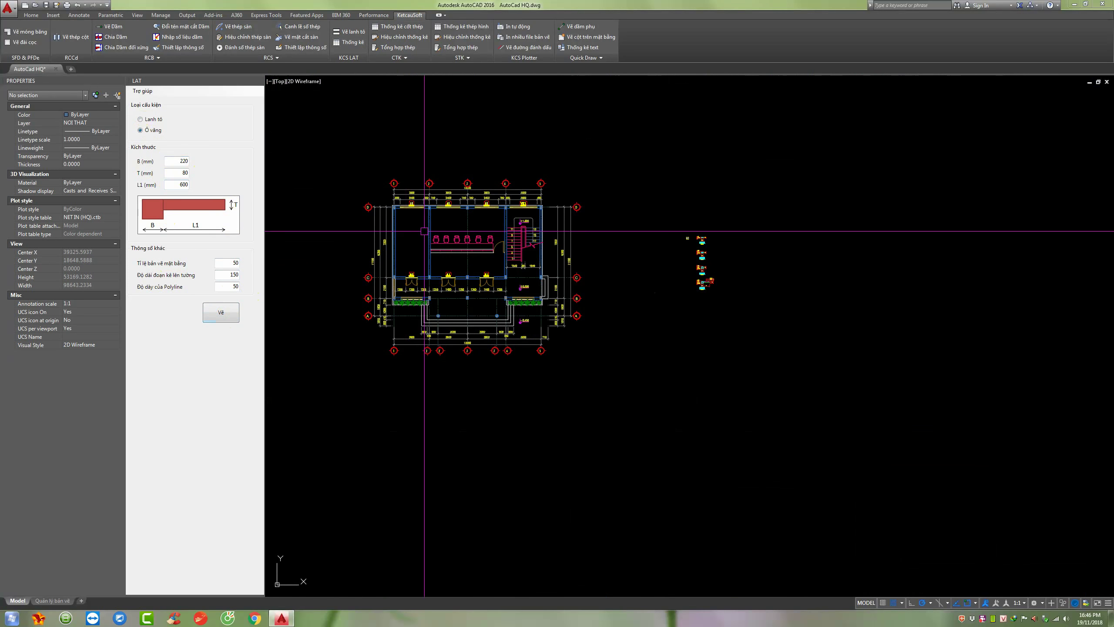
{"action": "scroll", "coordinate": [341, 264], "scroll_direction": "up", "scroll_amount": 2}
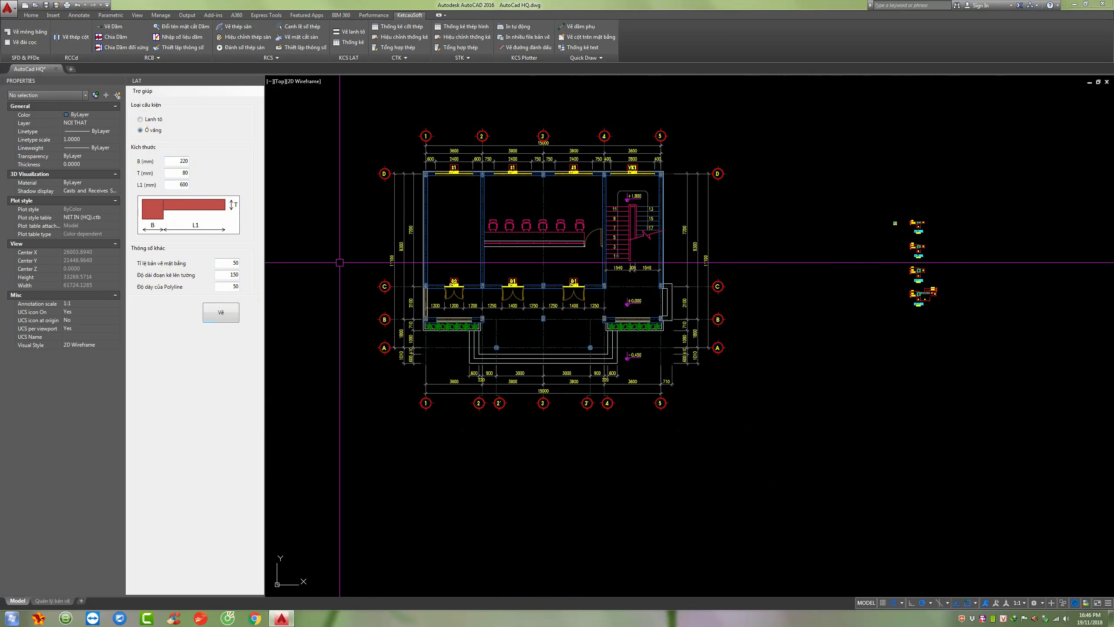